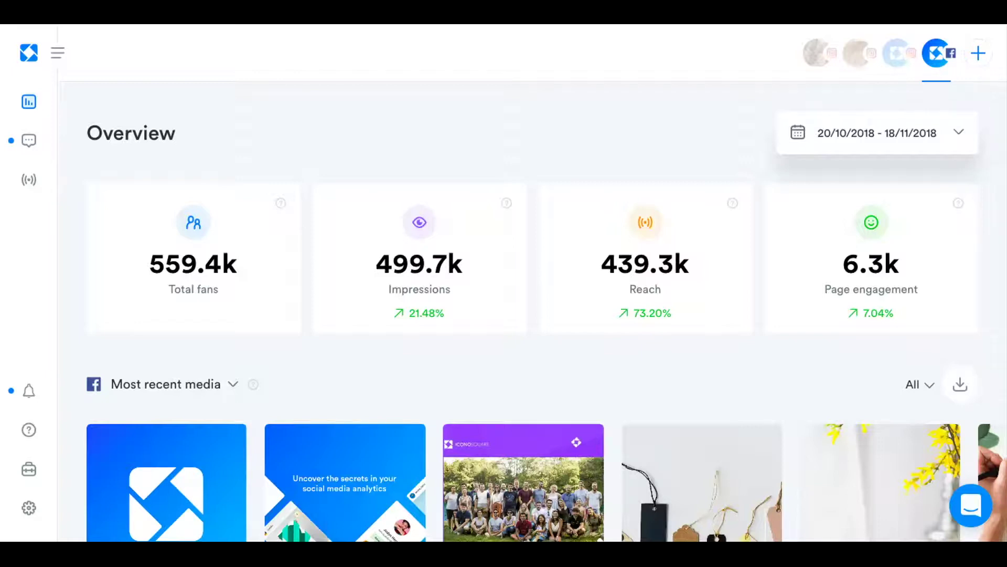
# Step: Check the date range choices and close them without changing the period
pyautogui.click(859, 145)
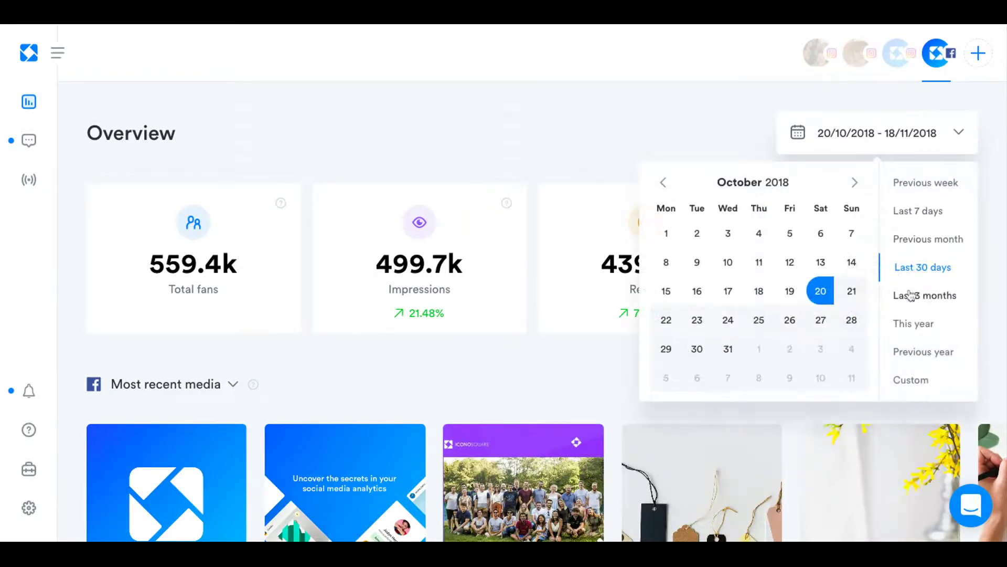
pyautogui.click(601, 132)
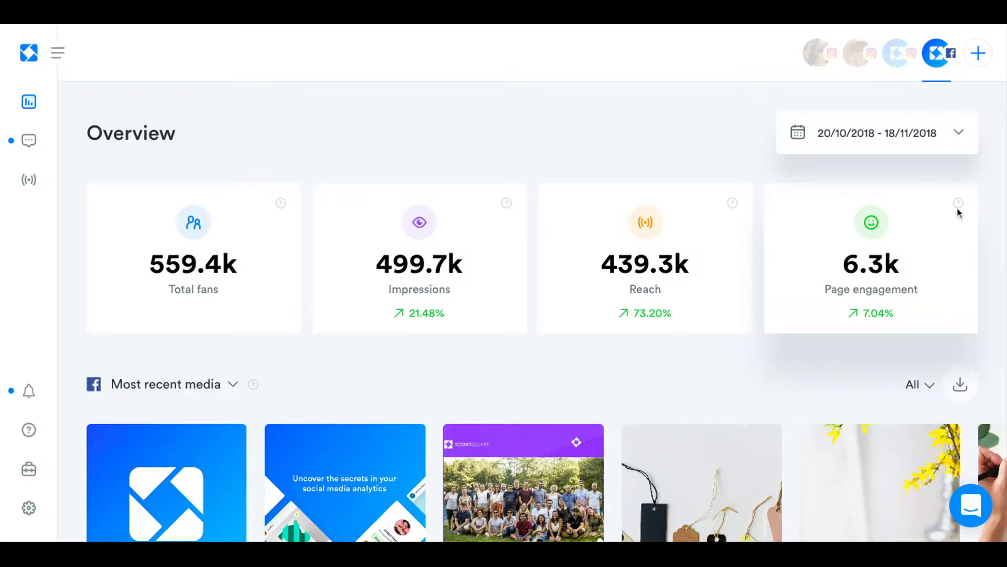
pyautogui.moveTo(959, 208)
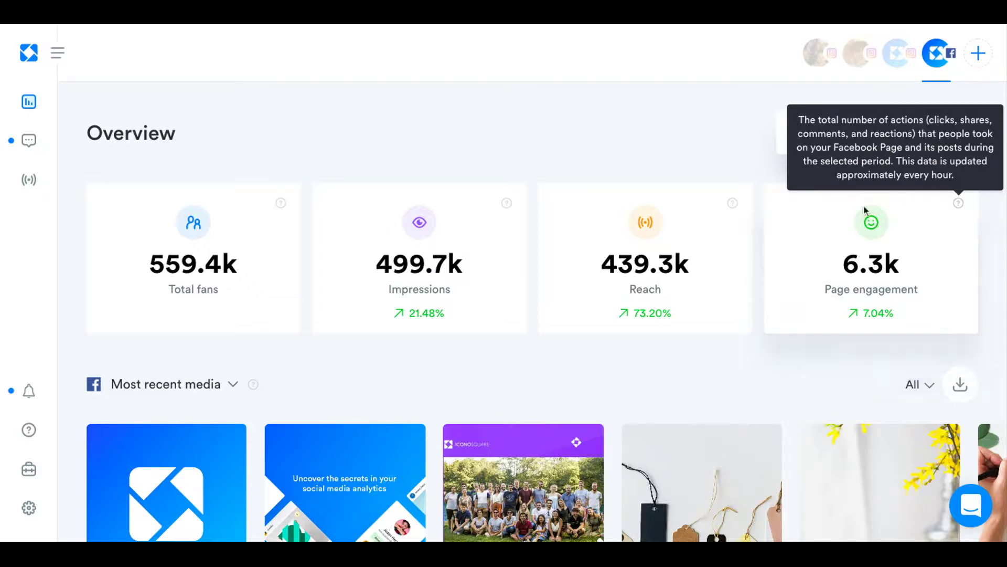
# Step: Scroll to Page engagement evolution and switch it to a dated table of daily values
pyautogui.scroll(-2, 634, 376)
pyautogui.scroll(-2, 634, 374)
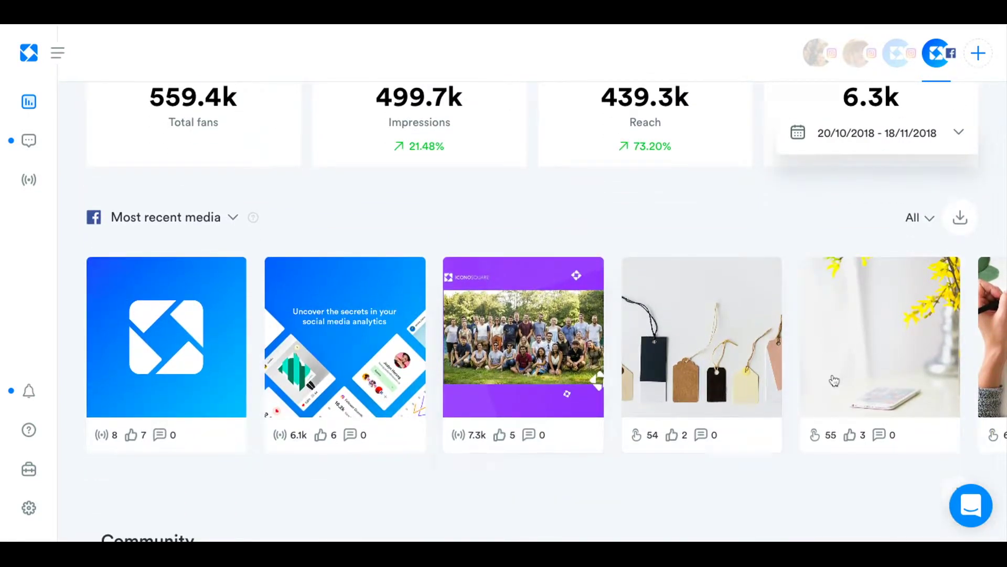
pyautogui.scroll(-2, 387, 265)
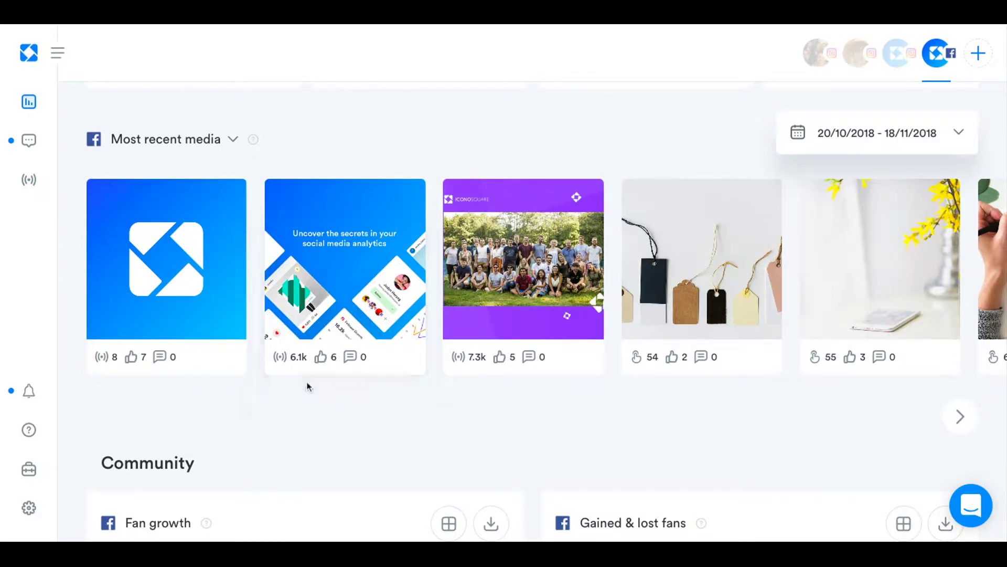
pyautogui.scroll(-3, 382, 395)
pyautogui.scroll(-4, 382, 395)
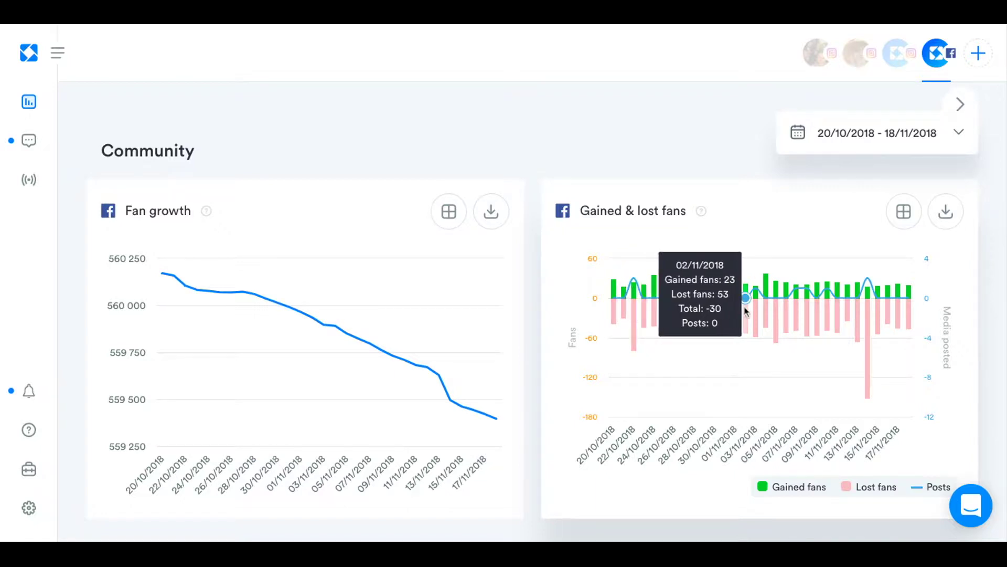
pyautogui.scroll(-1, 775, 303)
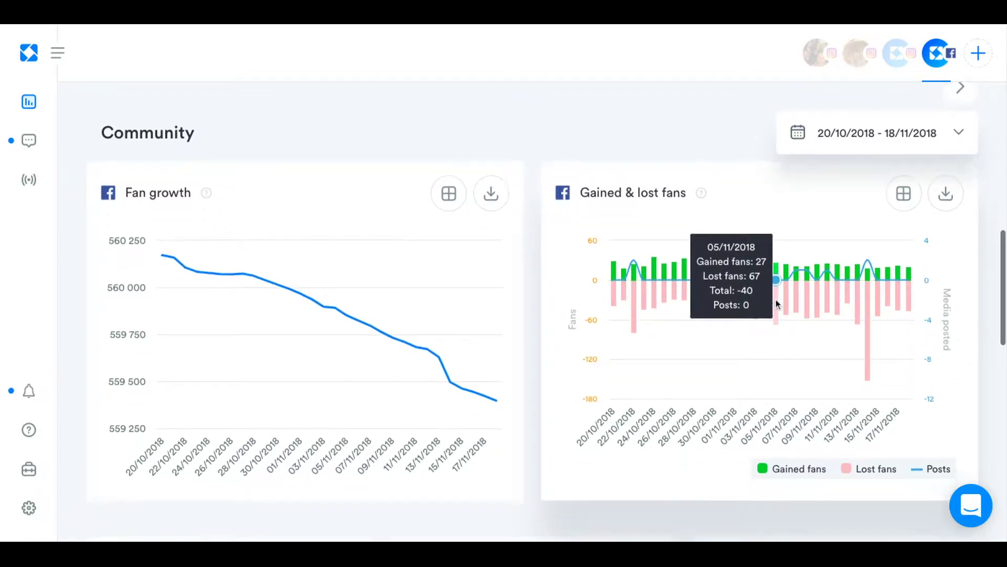
pyautogui.scroll(-6, 777, 303)
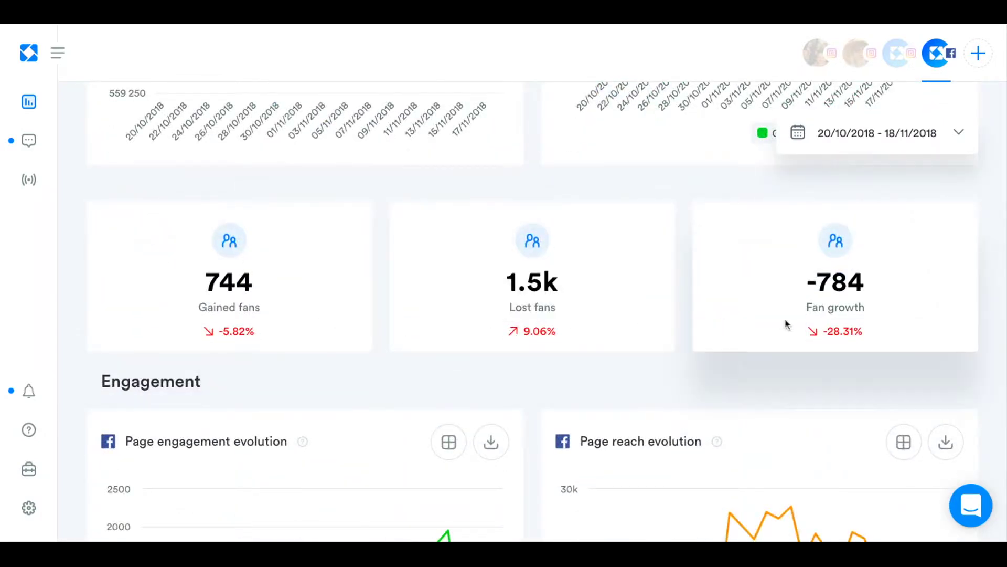
pyautogui.scroll(-4, 594, 323)
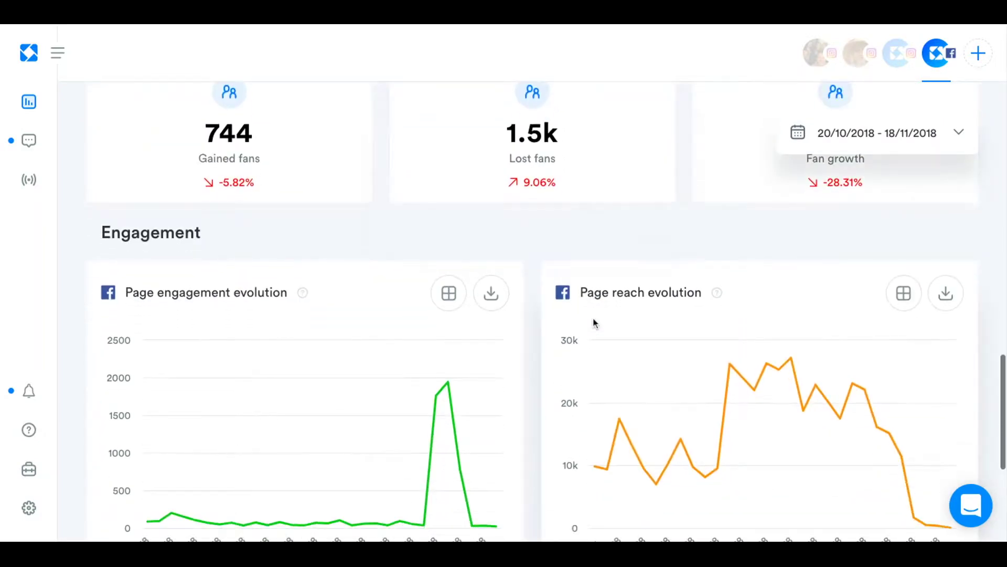
pyautogui.scroll(-2, 594, 323)
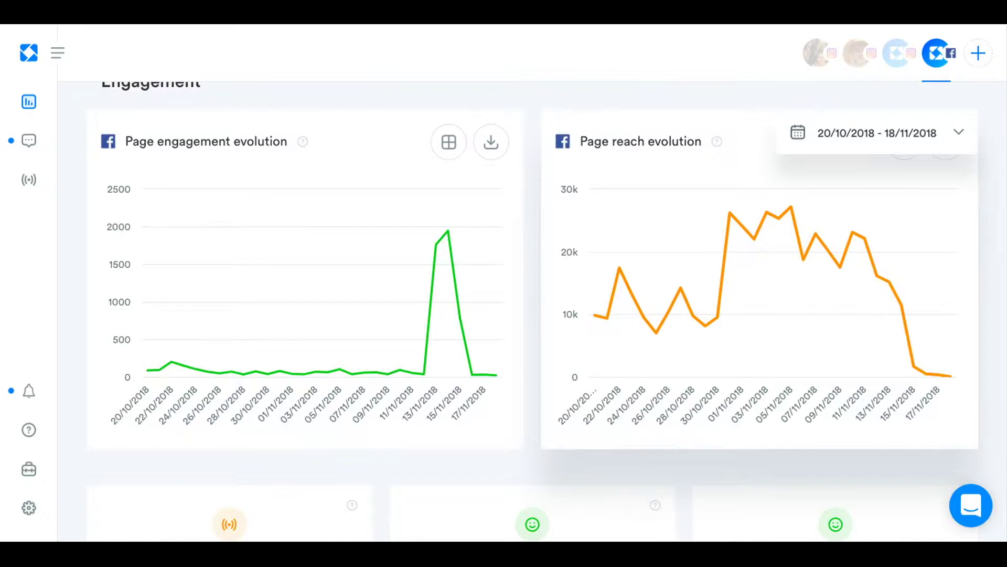
pyautogui.click(449, 142)
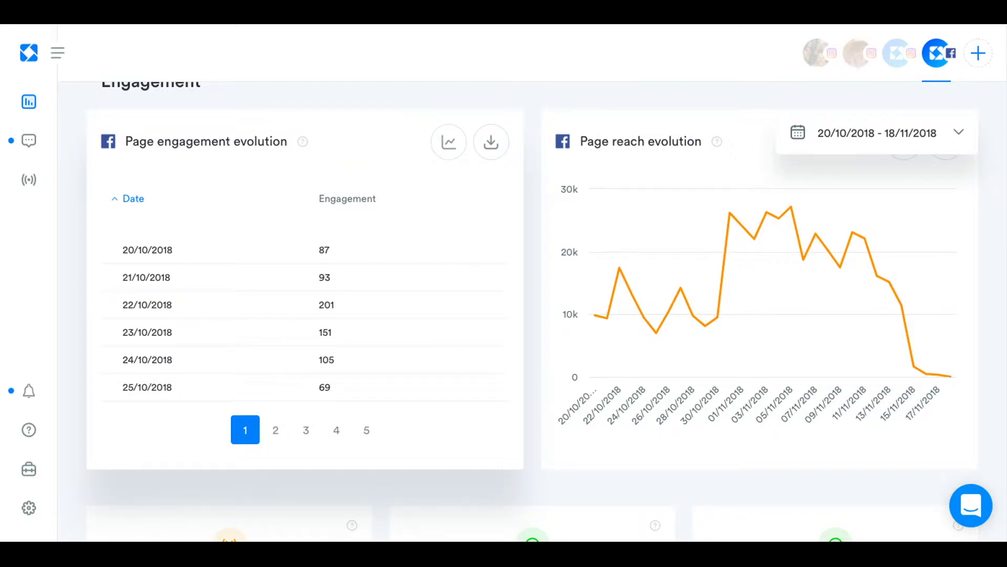
pyautogui.scroll(-3, 456, 215)
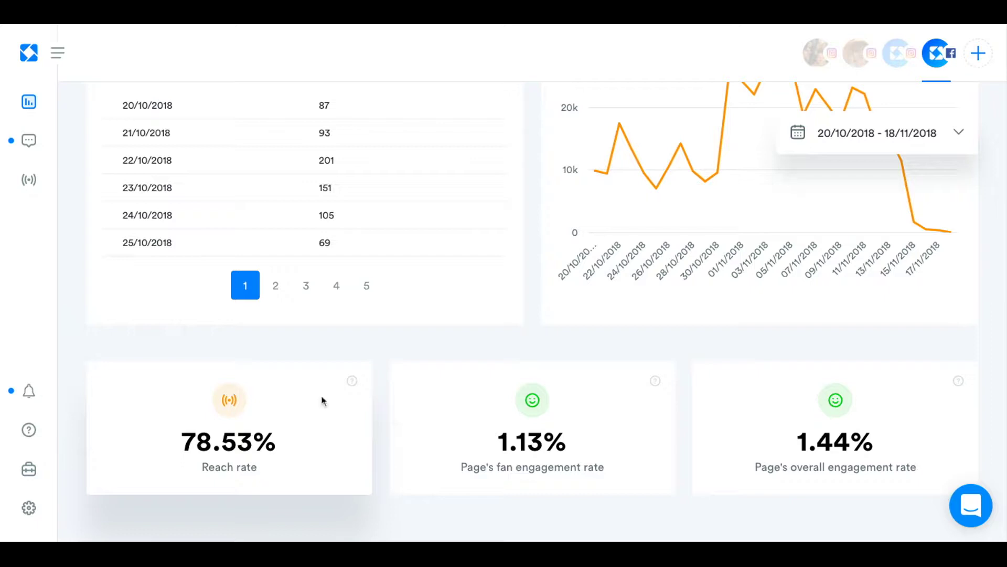
# Step: Open the Engagement analytics page showing 49 post engagements, 465 clicks and 46.5 clicks per post
pyautogui.moveTo(31, 141)
pyautogui.click(64, 105)
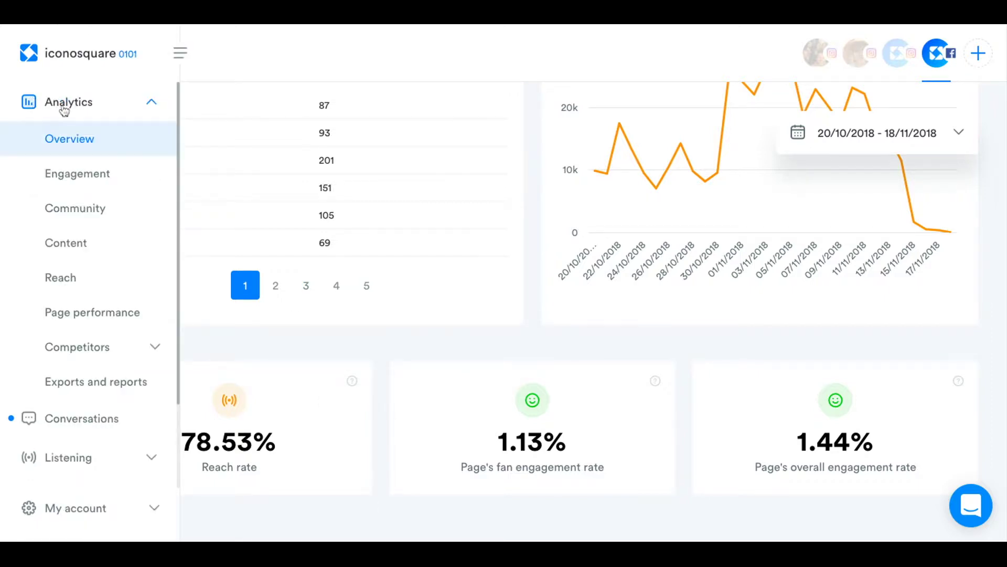
pyautogui.click(76, 176)
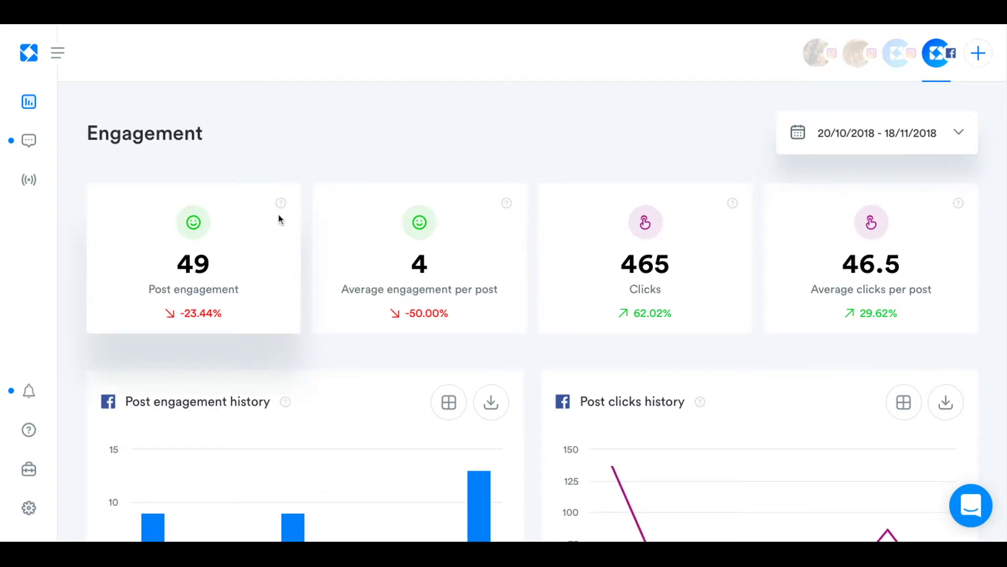
pyautogui.moveTo(280, 203)
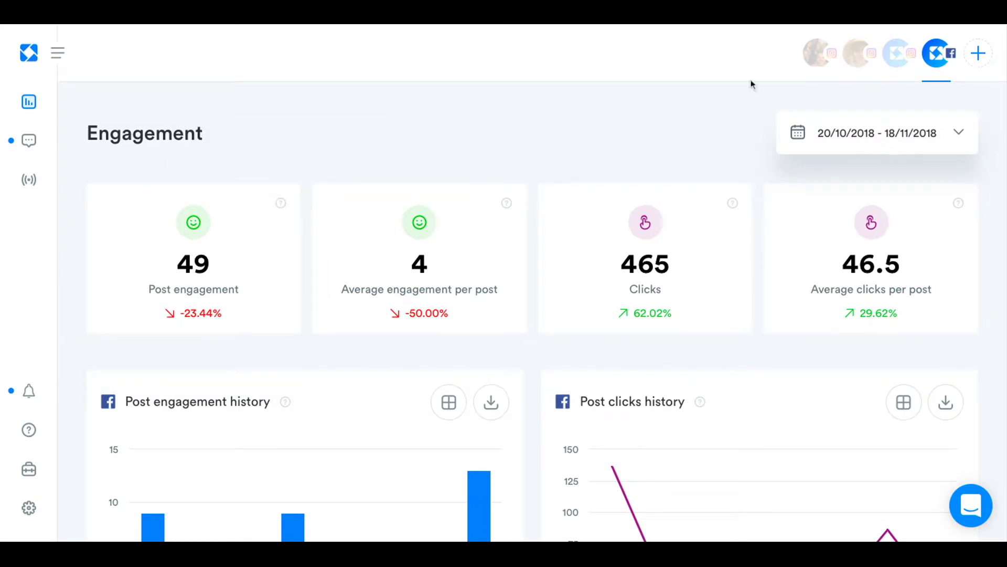
pyautogui.moveTo(733, 205)
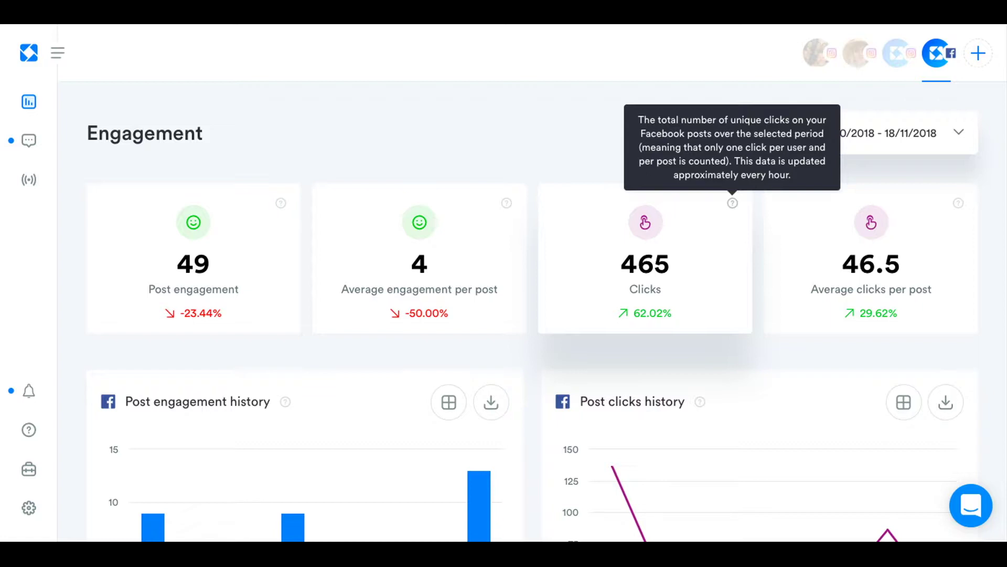
pyautogui.scroll(-2, 757, 320)
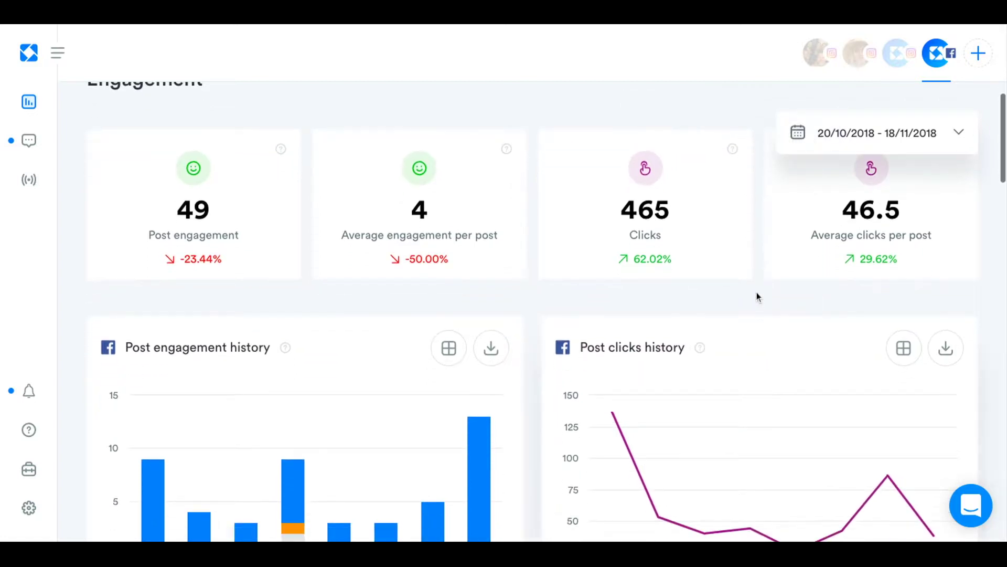
# Step: Scroll through Engagement per post type (87.8% reactions, 2.0% comments, 10.2% shares) and Clicks per post type
pyautogui.scroll(-2, 757, 297)
pyautogui.scroll(-1, 237, 278)
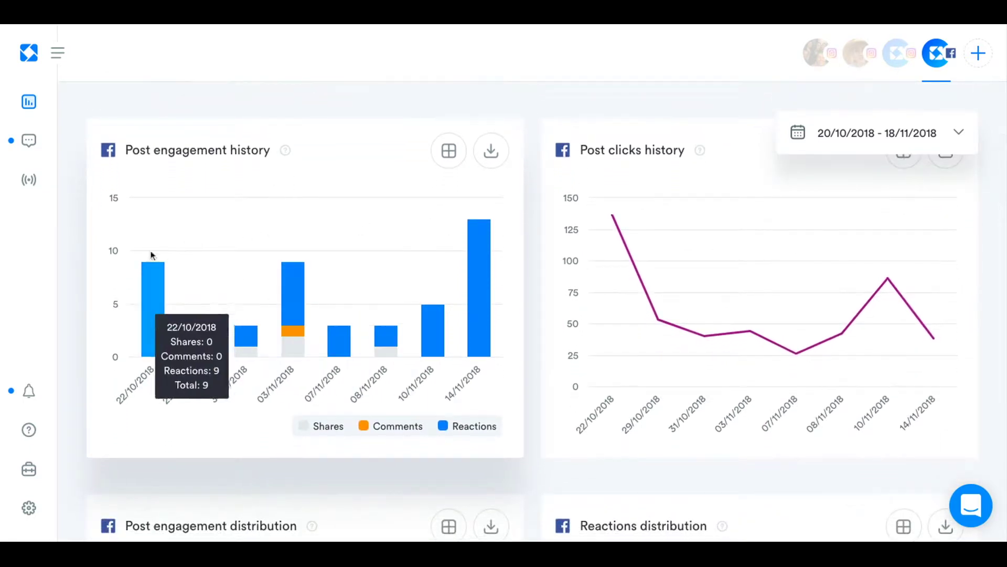
pyautogui.scroll(-3, 694, 321)
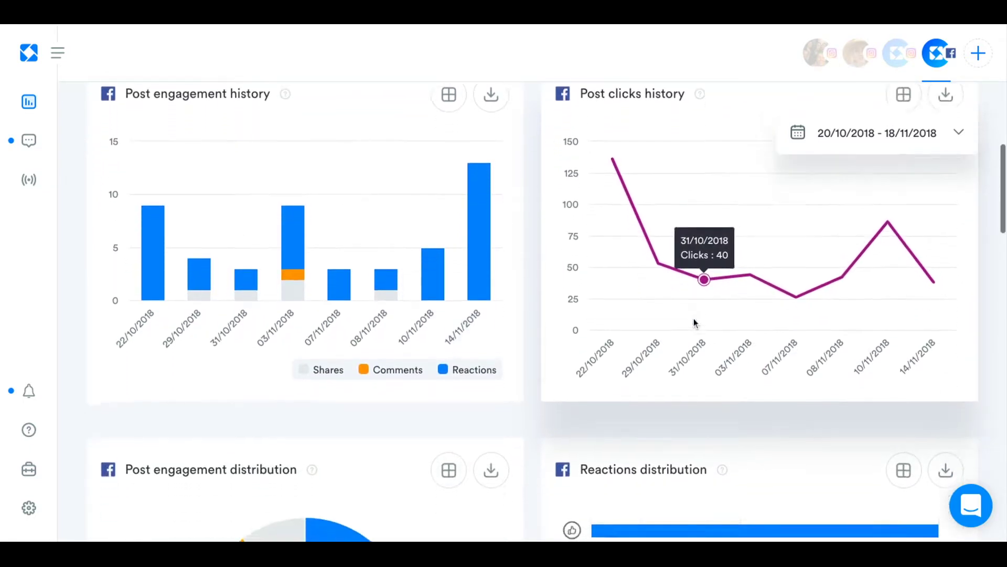
pyautogui.scroll(-2, 713, 284)
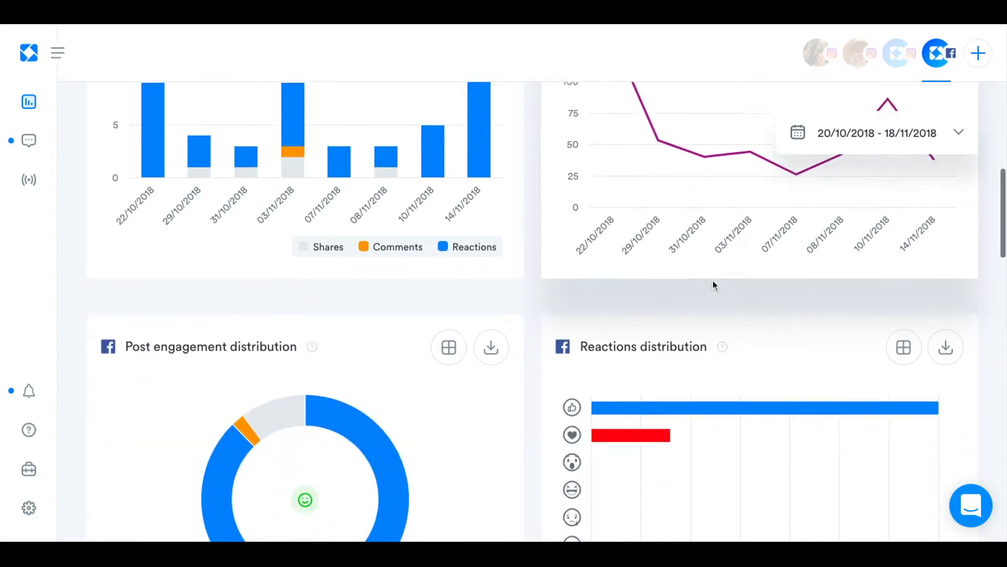
pyautogui.scroll(-3, 714, 285)
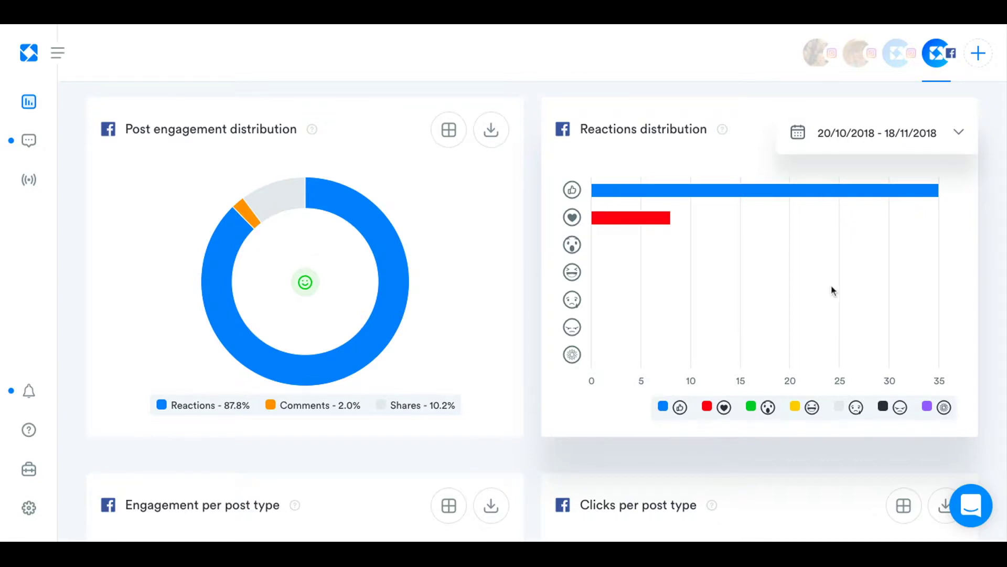
pyautogui.scroll(-3, 837, 305)
pyautogui.scroll(-4, 838, 304)
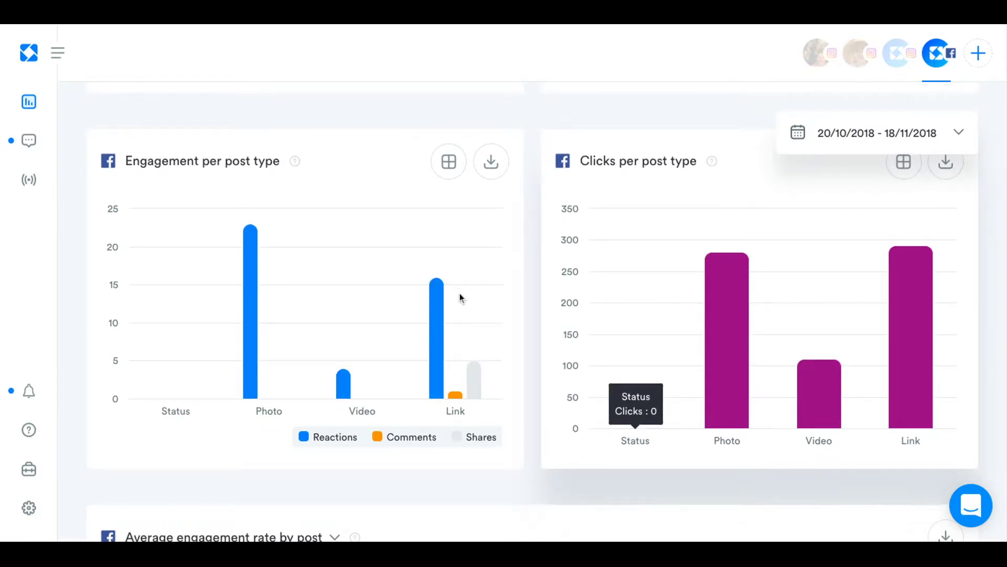
pyautogui.scroll(-1, 605, 309)
pyautogui.scroll(-6, 606, 314)
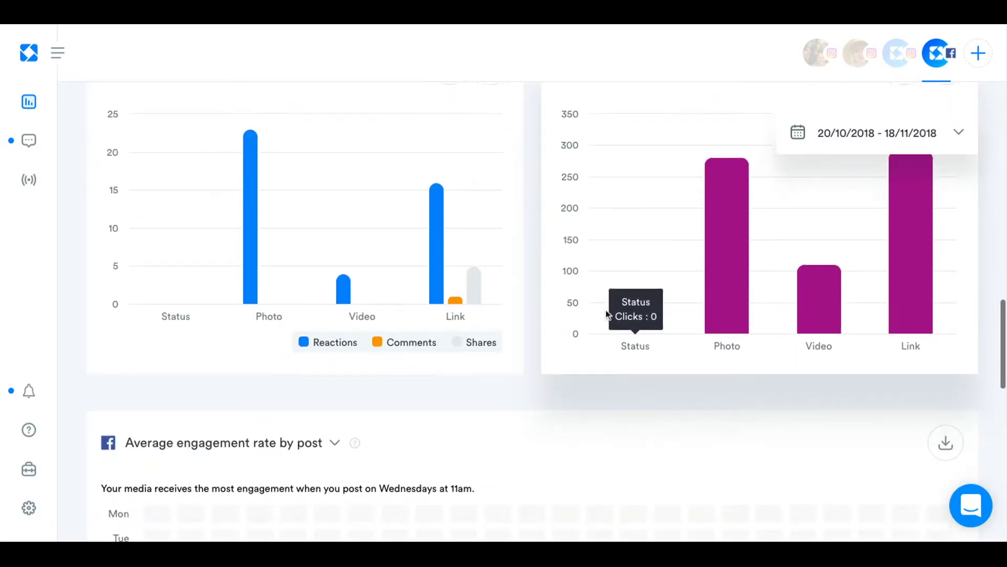
# Step: Change the heatmap metric from 'Average engagement rate by post' to 'Show likes'
pyautogui.scroll(-1, 605, 313)
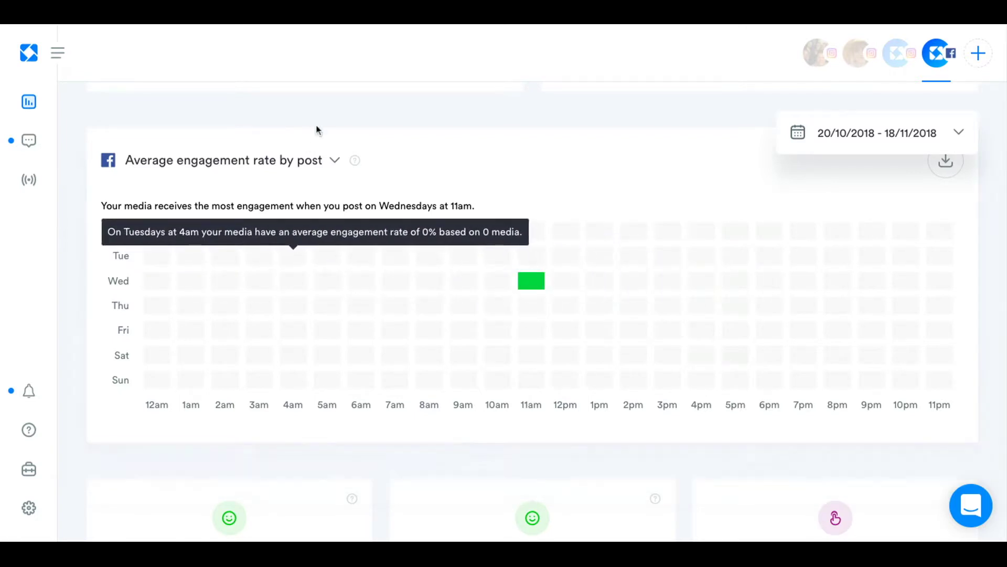
pyautogui.click(334, 160)
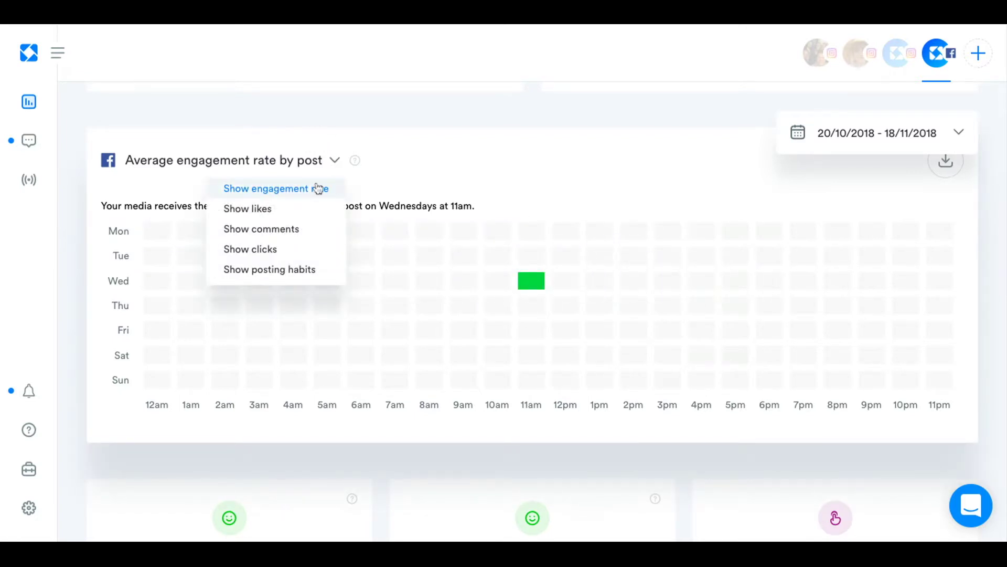
pyautogui.click(262, 208)
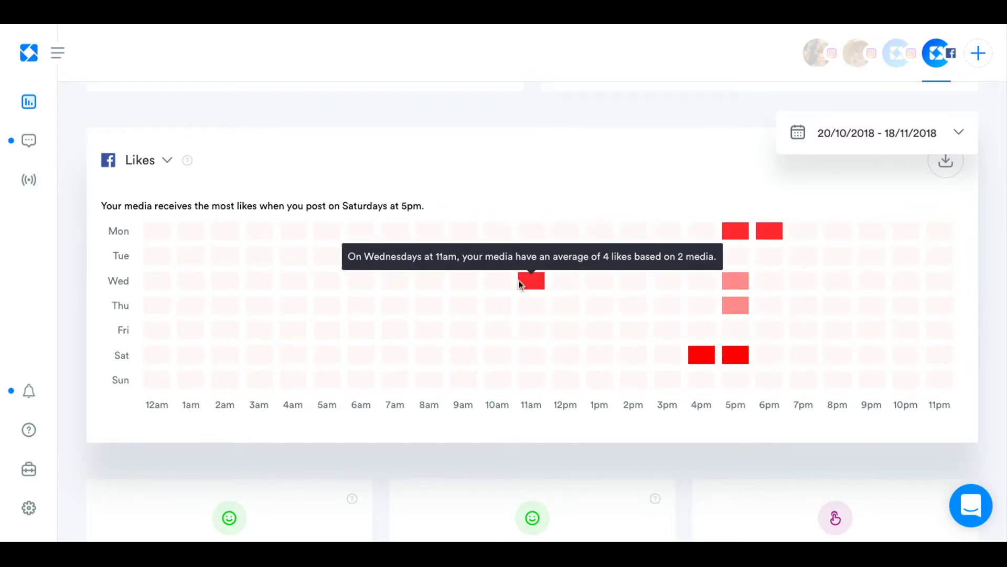
pyautogui.scroll(-4, 557, 315)
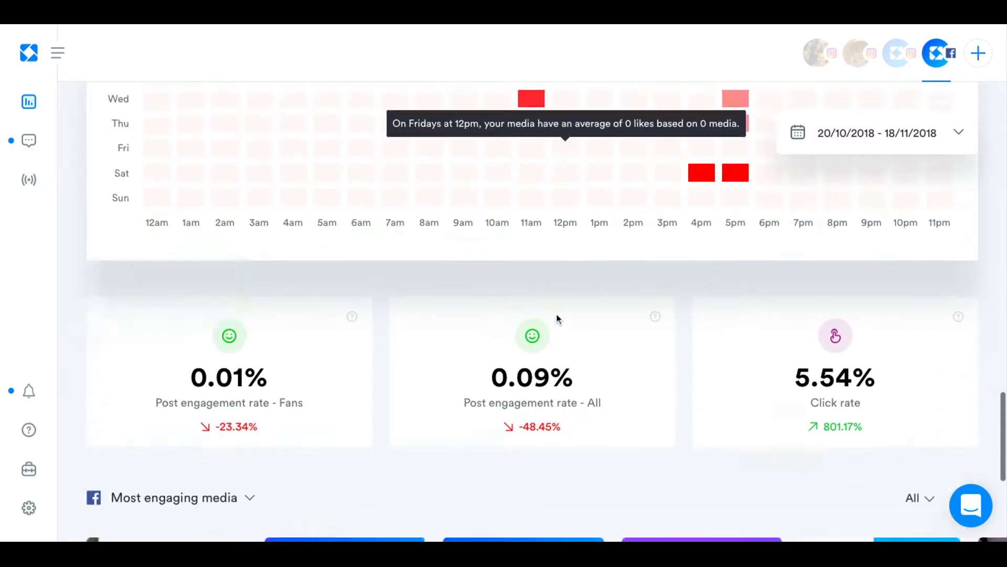
pyautogui.scroll(-3, 556, 318)
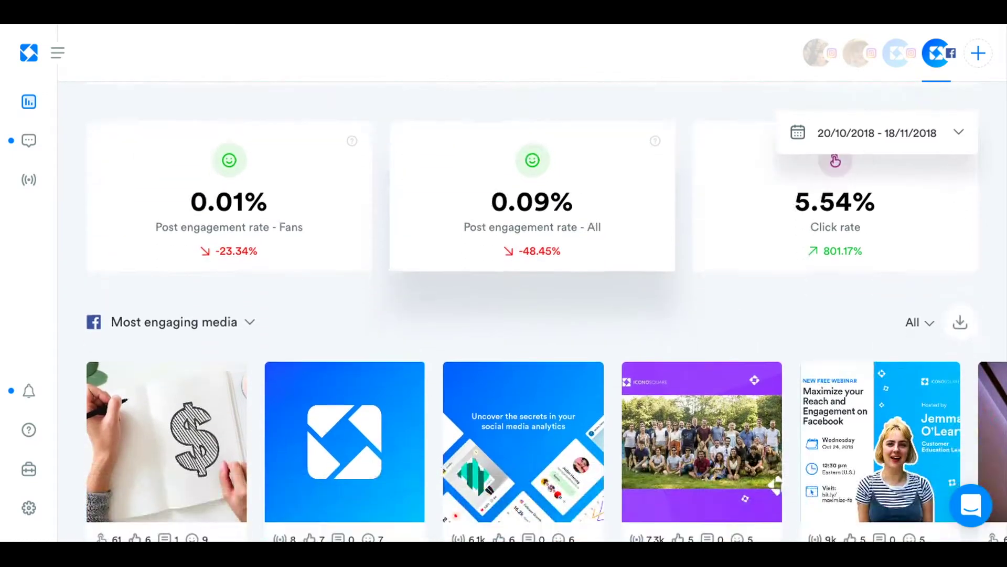
# Step: Review the click rate card and Most engaging media, then expand the sidebar's Analytics submenu
pyautogui.scroll(1, 352, 280)
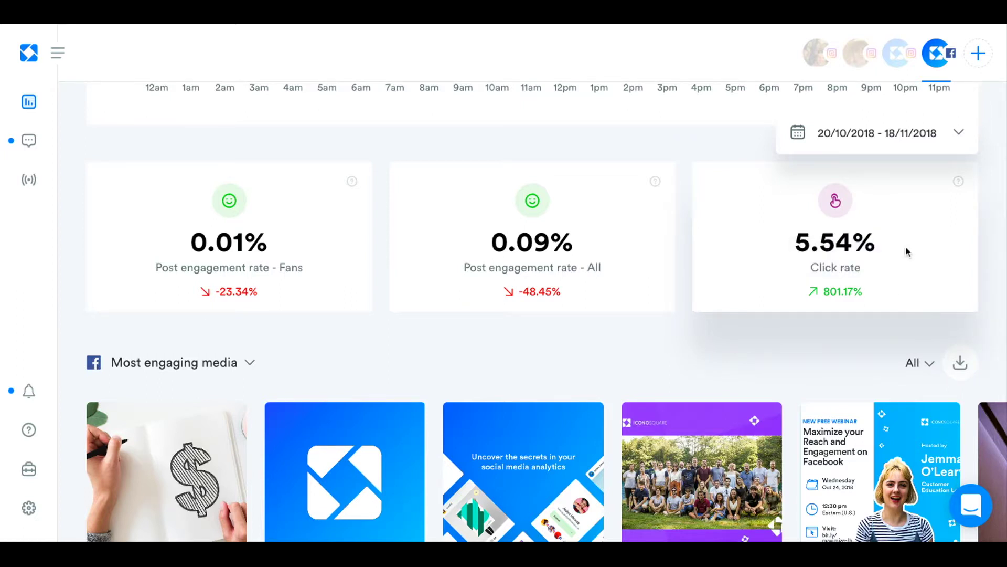
pyautogui.moveTo(821, 290)
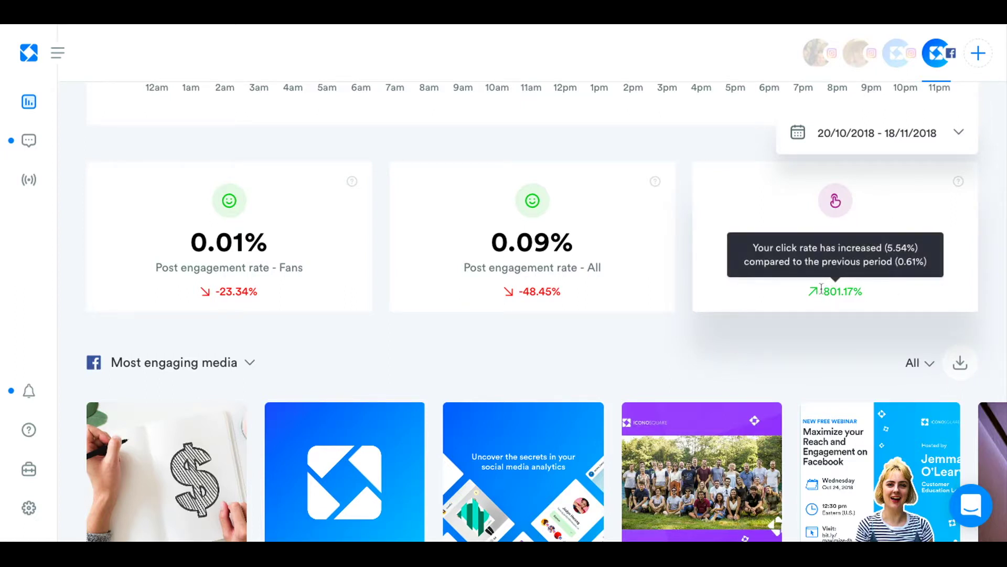
pyautogui.scroll(-3, 821, 290)
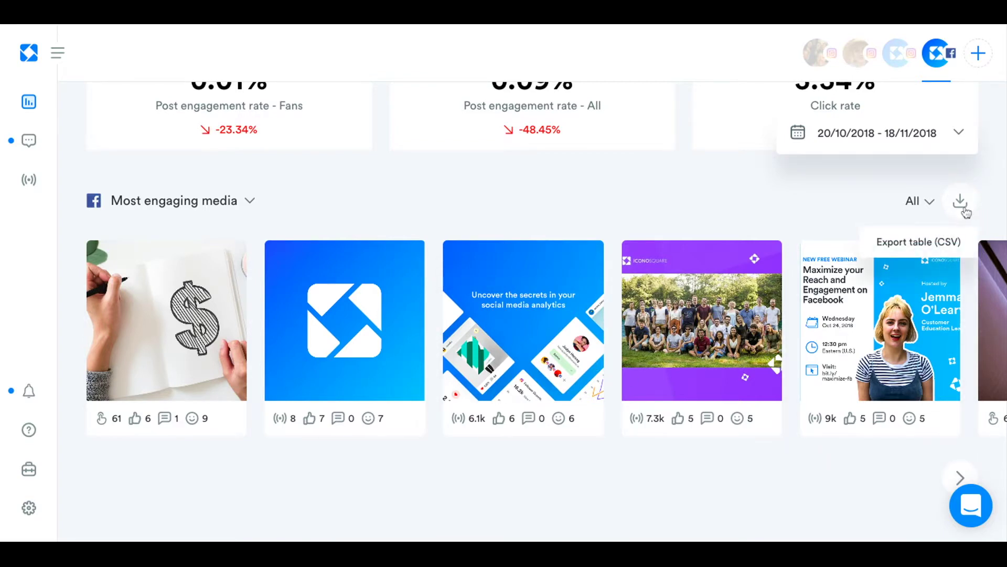
pyautogui.moveTo(40, 202)
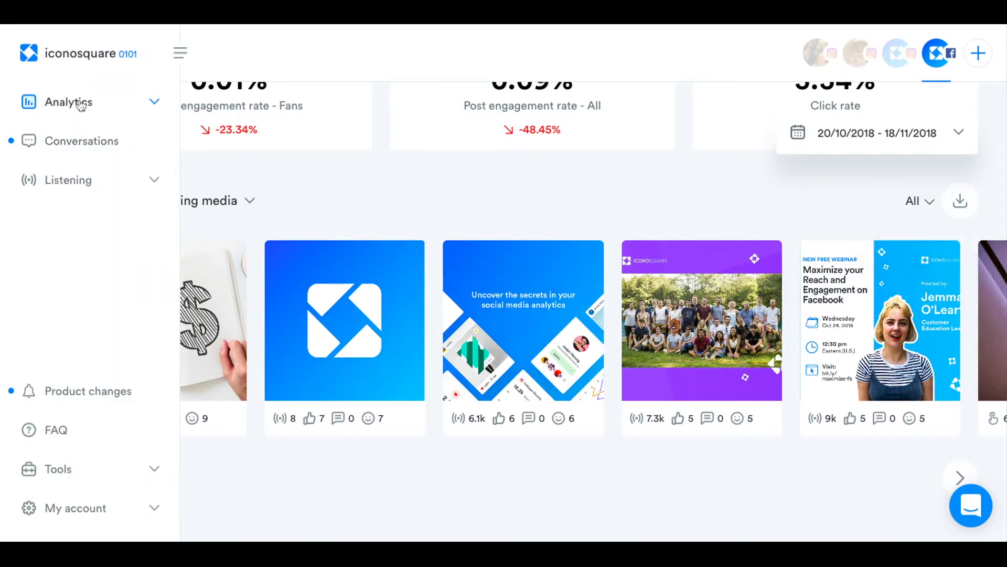
pyautogui.click(82, 103)
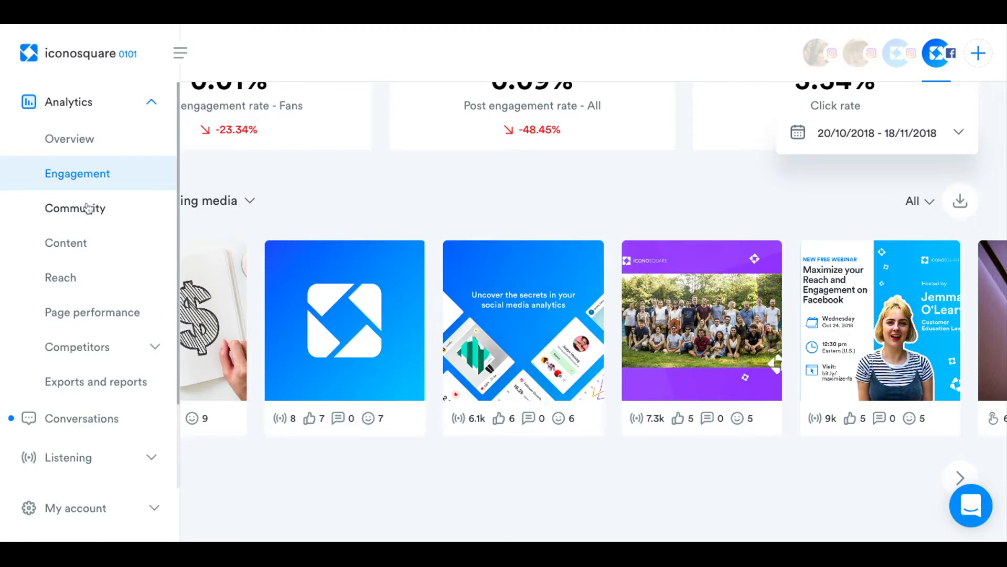
# Step: Open the Community page and scroll through fan charts to the top countries and cities maps
pyautogui.click(87, 208)
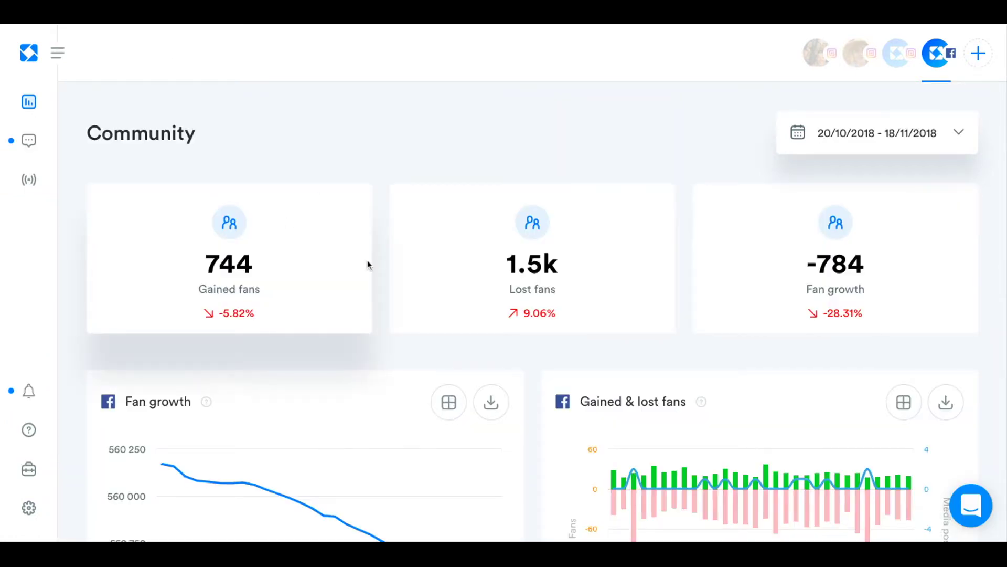
pyautogui.scroll(-3, 464, 331)
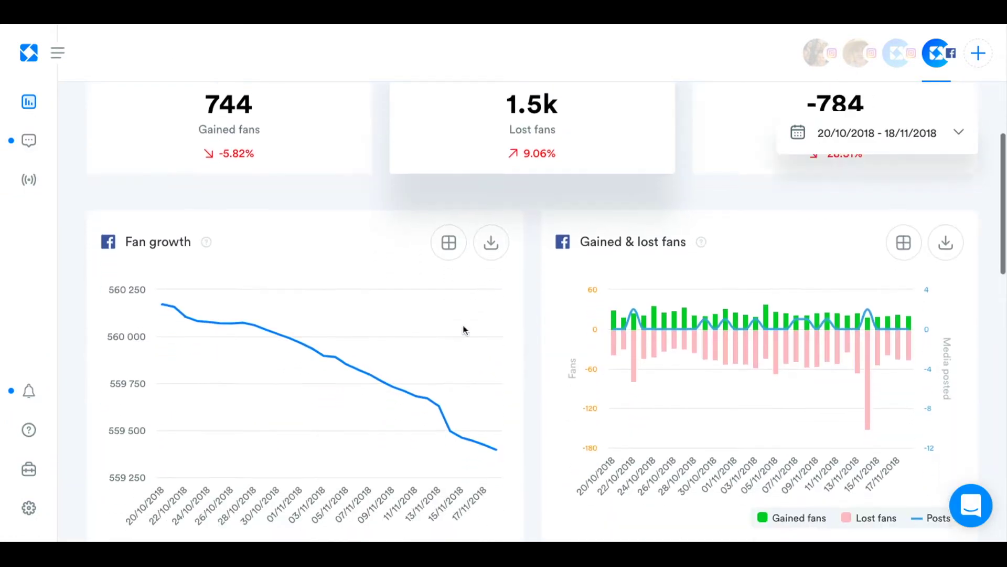
pyautogui.scroll(-3, 610, 356)
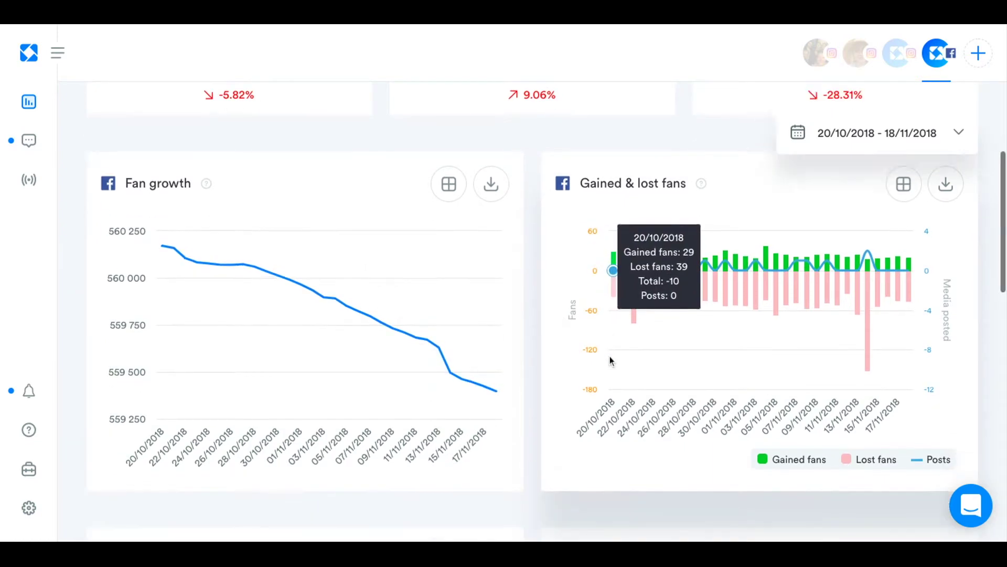
pyautogui.scroll(-6, 610, 358)
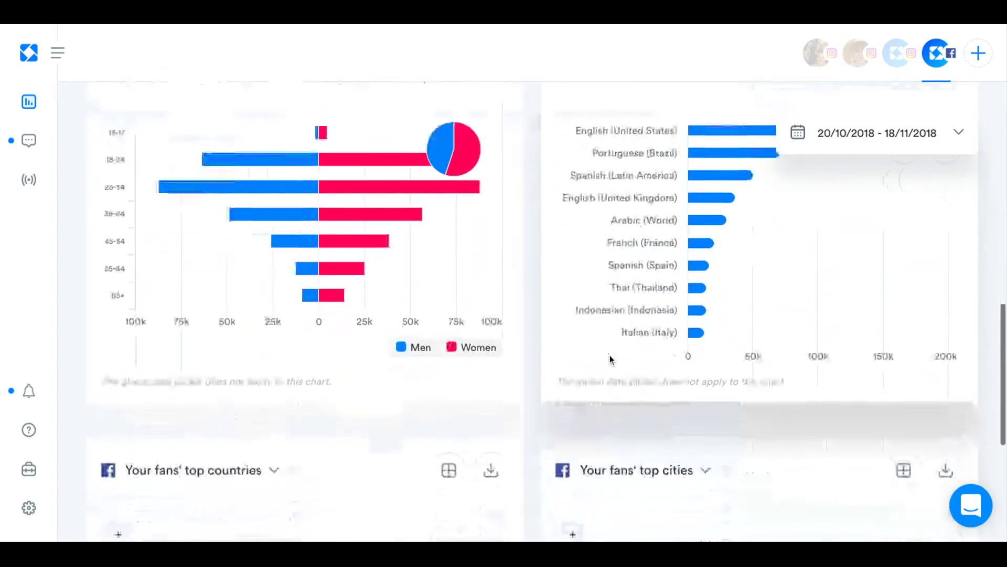
pyautogui.scroll(1, 610, 354)
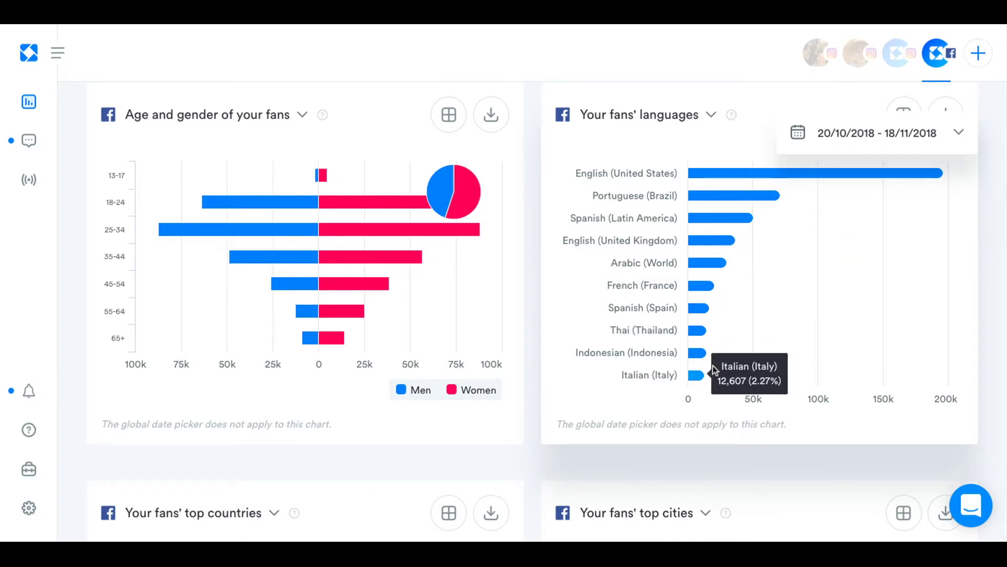
pyautogui.scroll(-2, 713, 370)
pyautogui.scroll(-5, 713, 367)
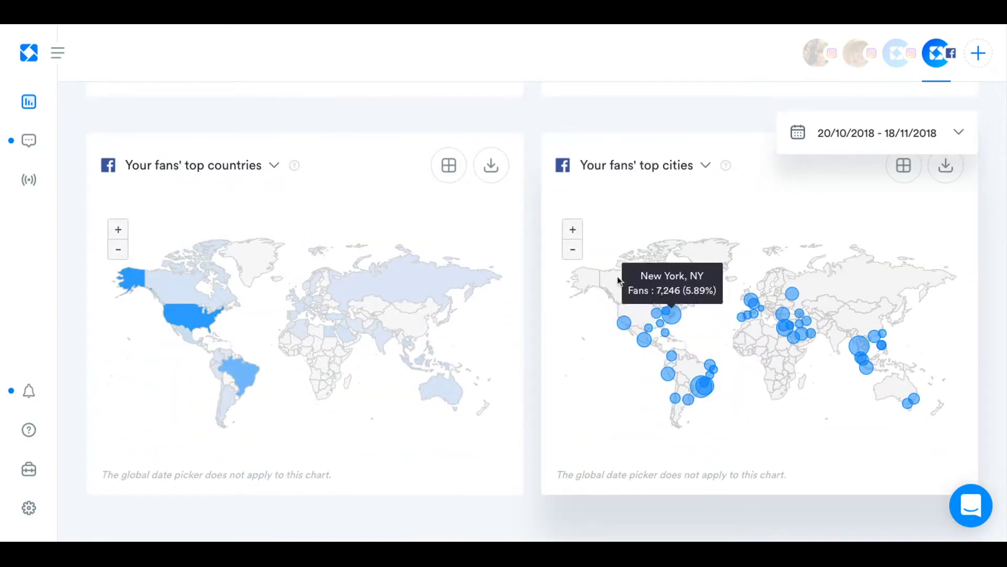
# Step: Show fans' top countries as a table, then return to the top and expand Analytics
pyautogui.click(449, 173)
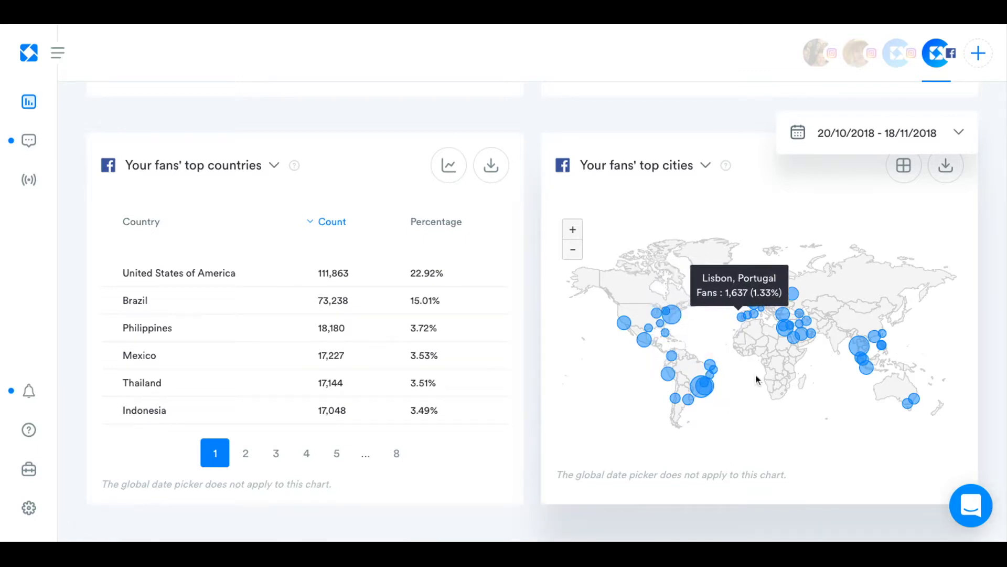
pyautogui.scroll(5, 390, 344)
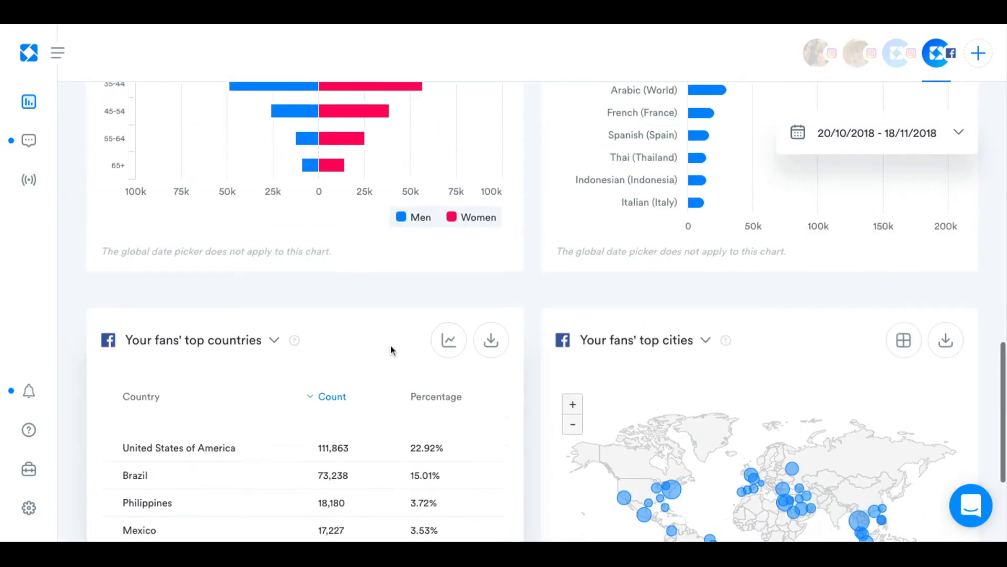
pyautogui.scroll(5, 390, 344)
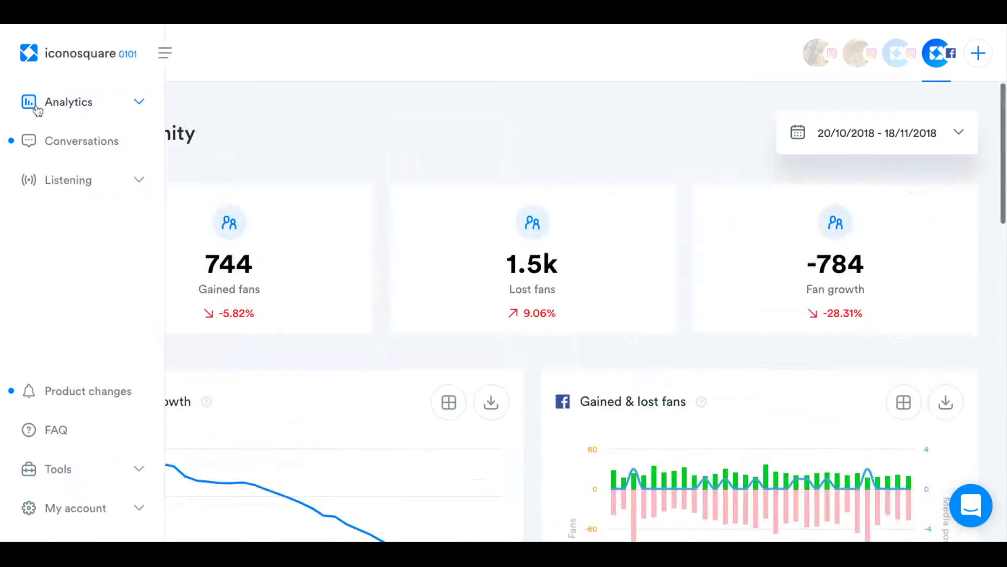
pyautogui.click(52, 110)
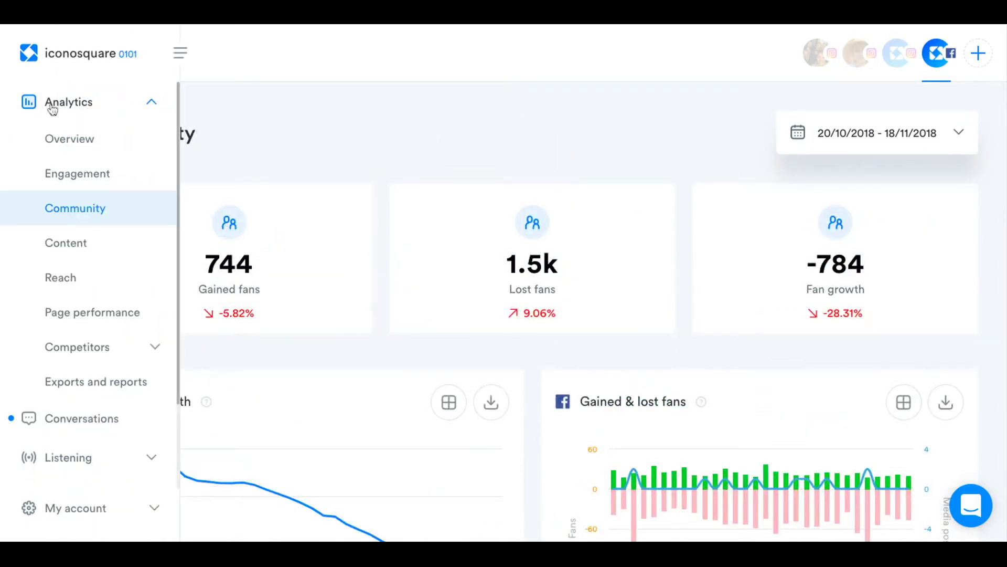
# Step: Open the Reach page and scroll to the Reach & Impressions history and reach-by-source charts
pyautogui.click(74, 287)
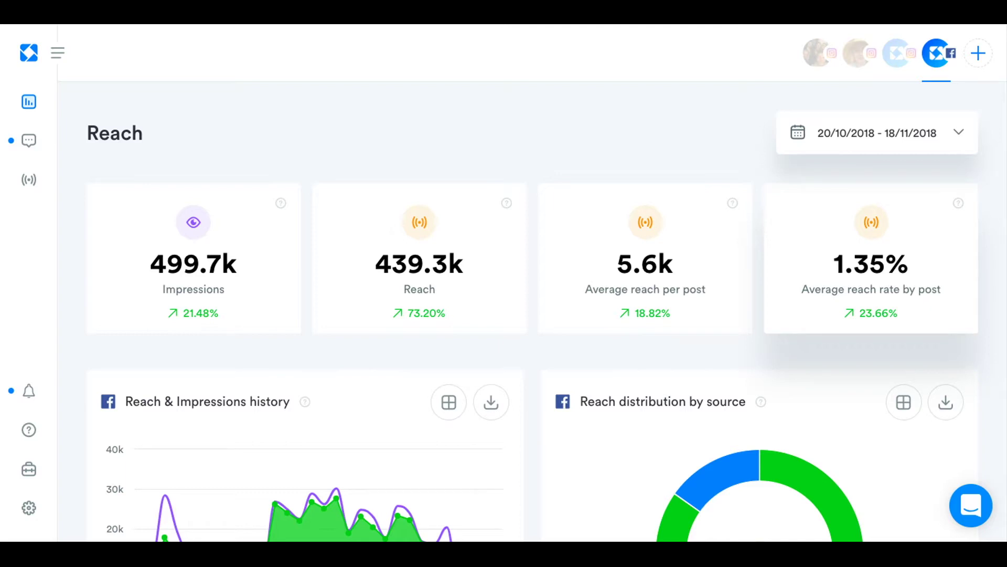
pyautogui.scroll(-4, 535, 323)
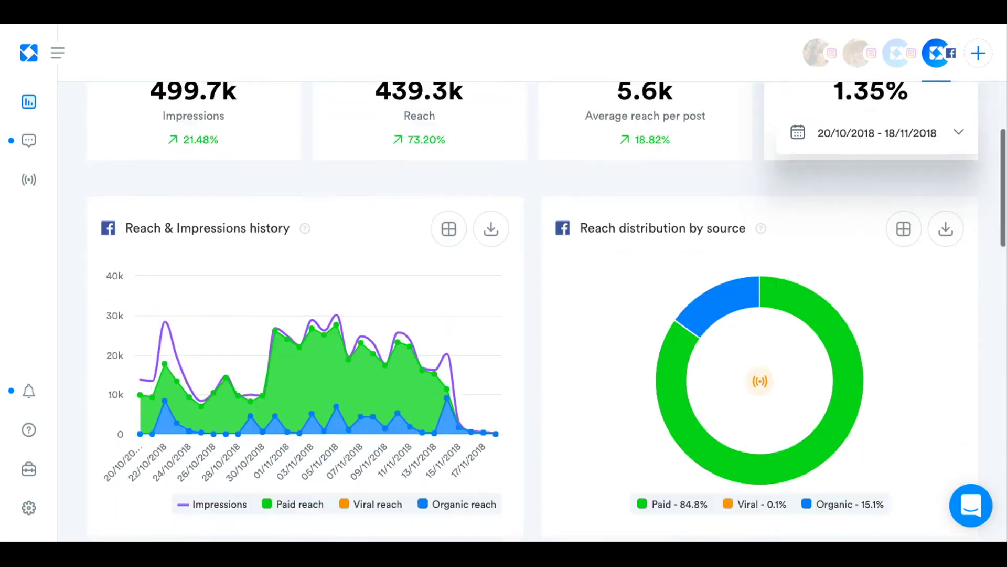
pyautogui.scroll(-2, 567, 382)
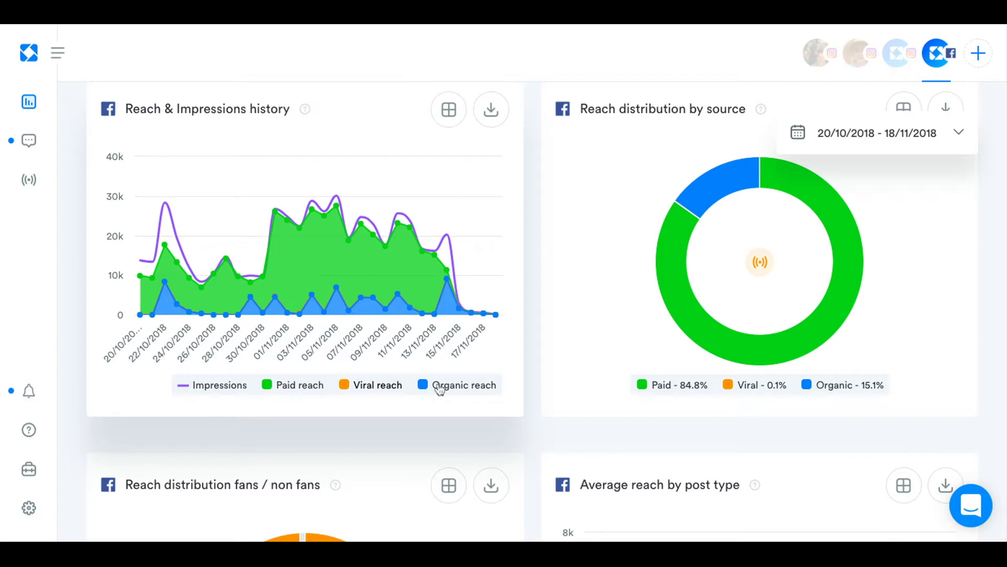
pyautogui.scroll(1, 591, 312)
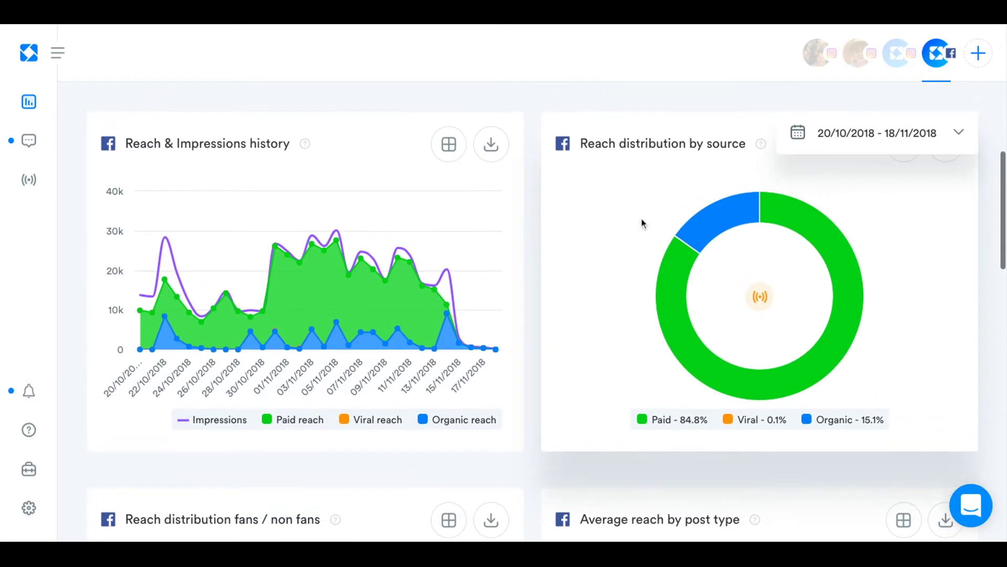
pyautogui.moveTo(761, 227)
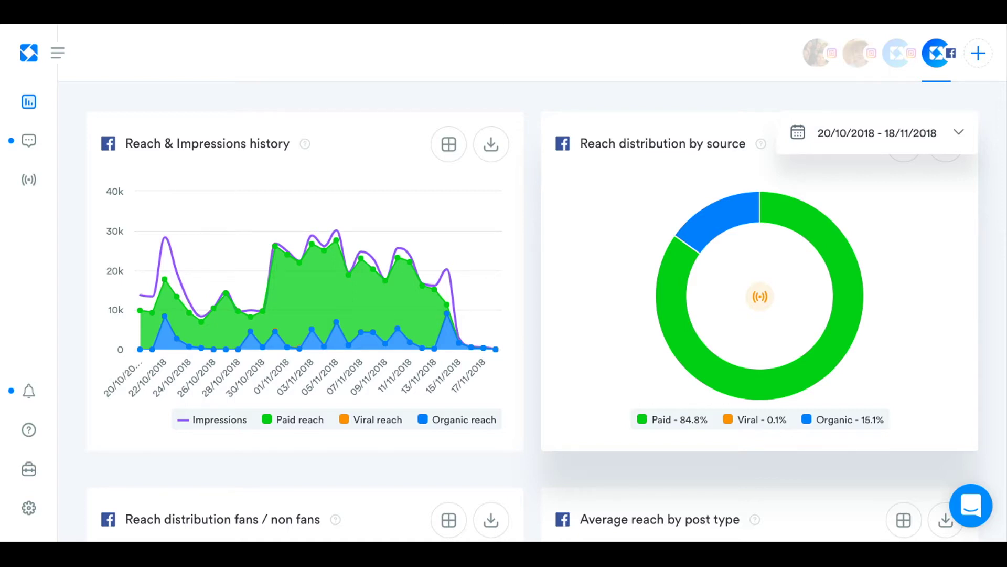
# Step: Scroll down to the Fans online heatmap (peak Tuesday 4pm) and Media with highest reach
pyautogui.scroll(-5, 618, 268)
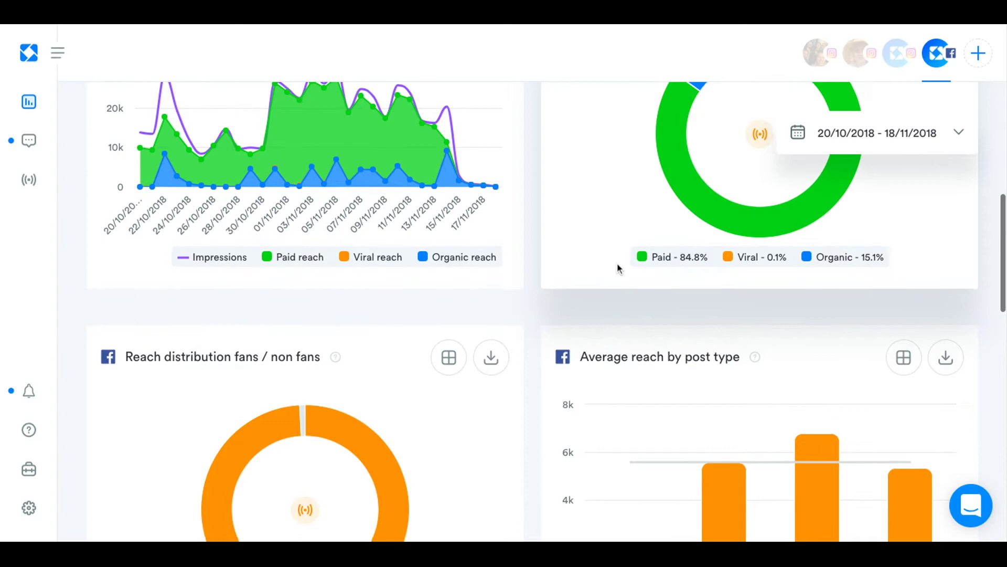
pyautogui.scroll(-2, 304, 236)
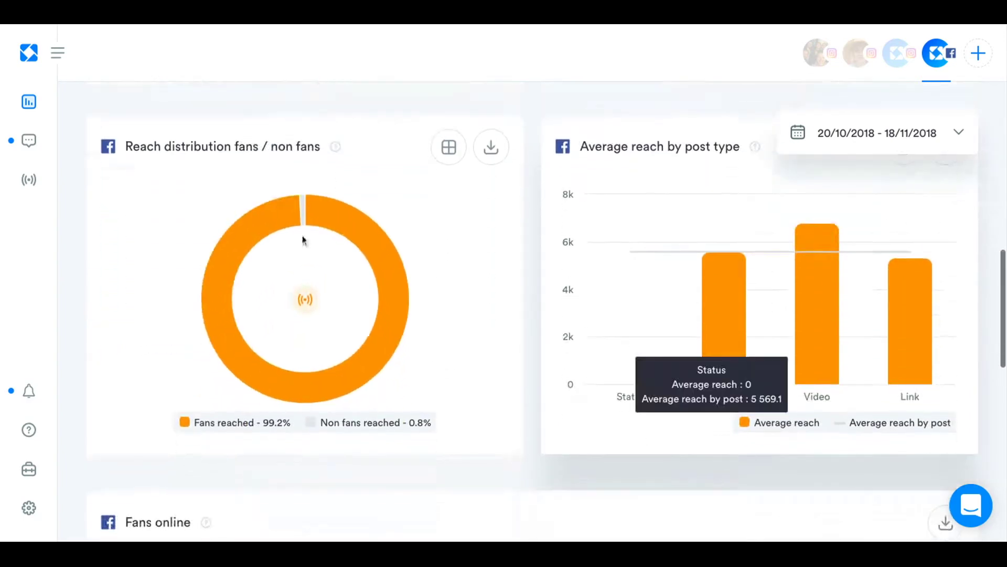
pyautogui.moveTo(267, 234)
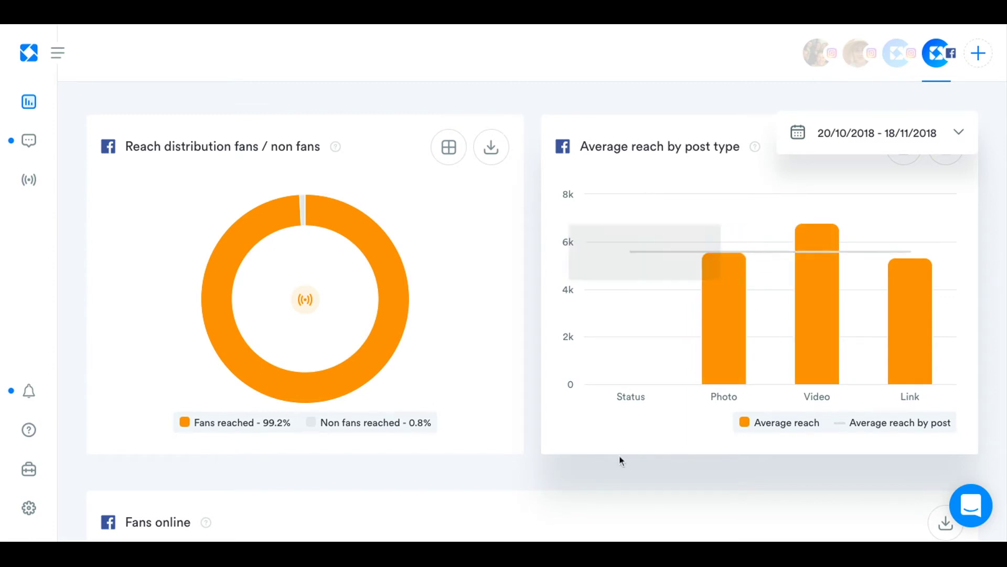
pyautogui.moveTo(814, 357)
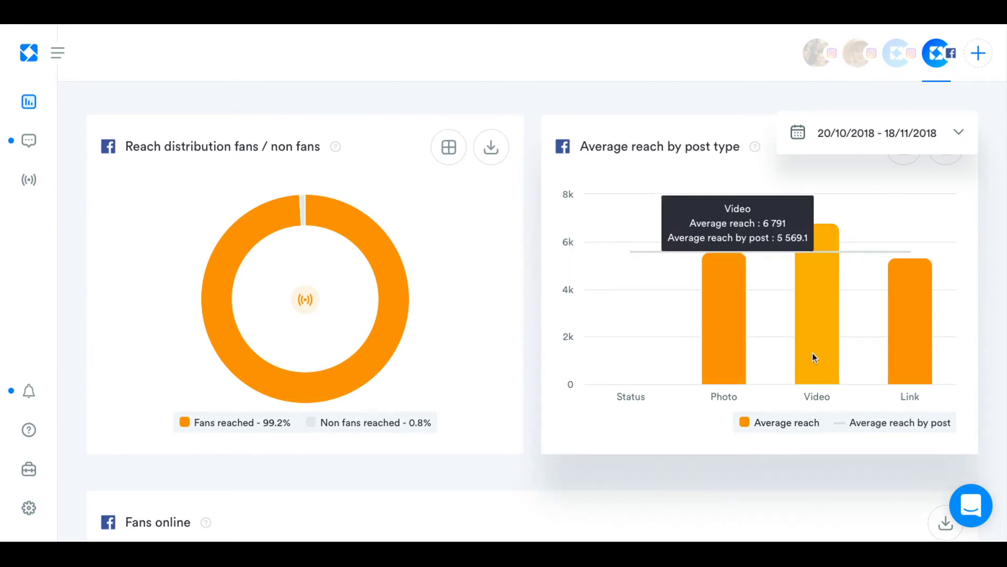
pyautogui.scroll(-3, 584, 340)
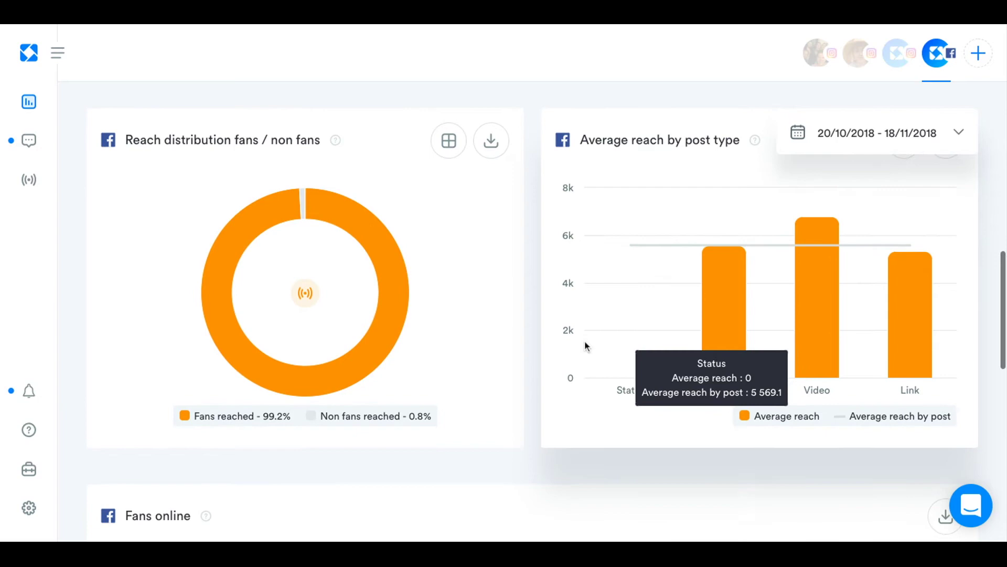
pyautogui.scroll(-5, 584, 344)
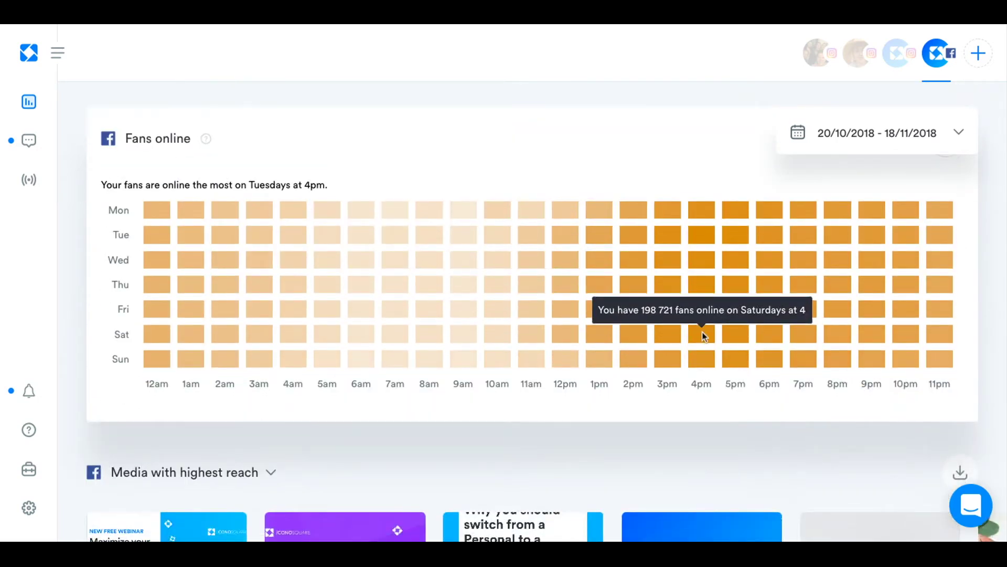
pyautogui.scroll(-3, 702, 332)
pyautogui.scroll(-3, 702, 331)
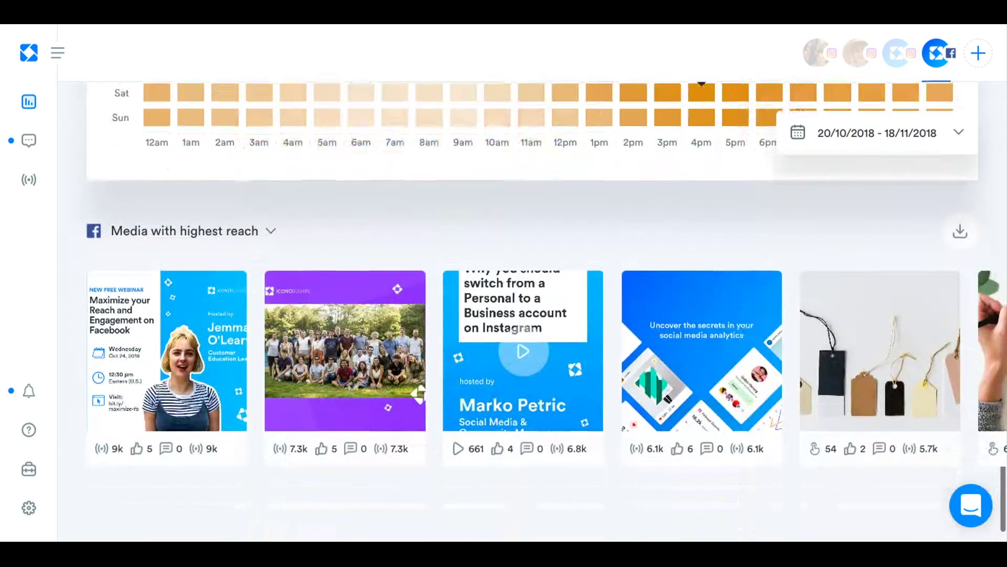
pyautogui.scroll(-1, 472, 427)
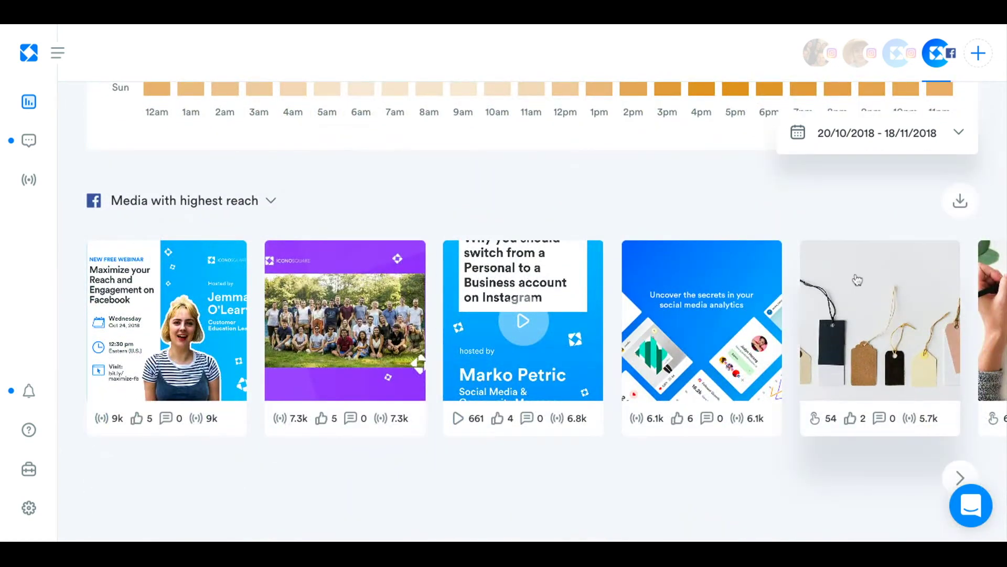
# Step: Open the Page performance page and scroll through its Page views and likes/unlikes history charts
pyautogui.click(42, 104)
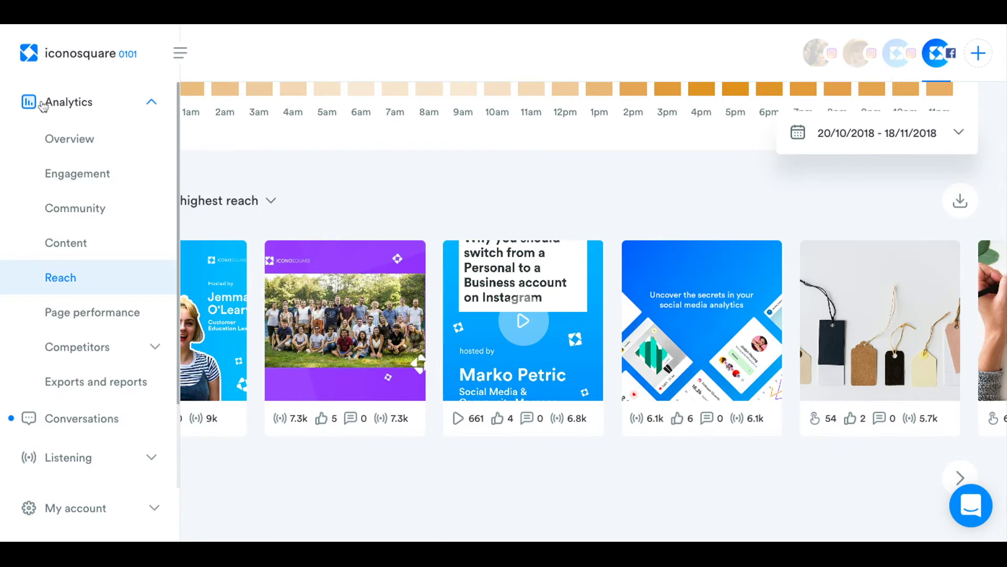
pyautogui.click(108, 315)
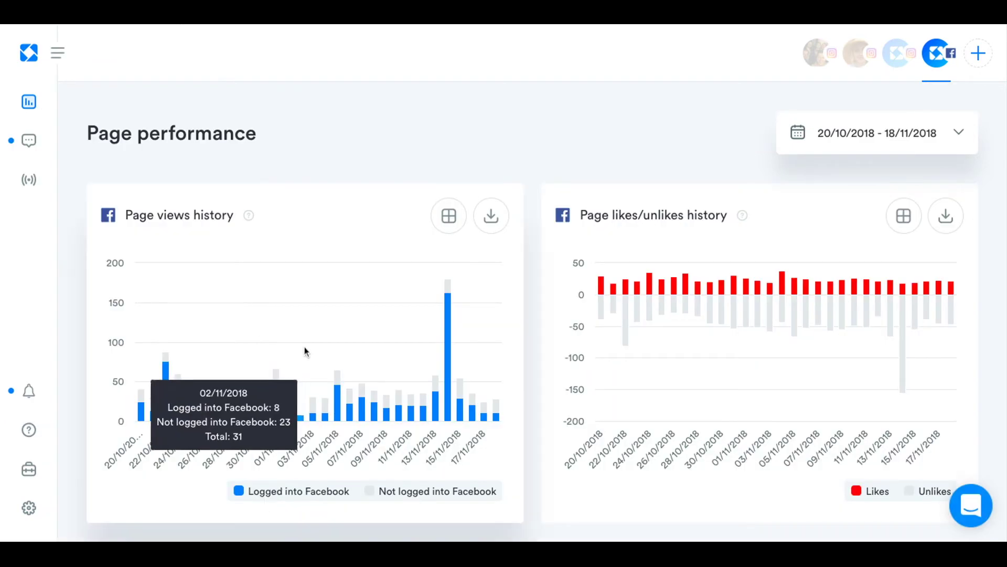
pyautogui.scroll(-2, 305, 347)
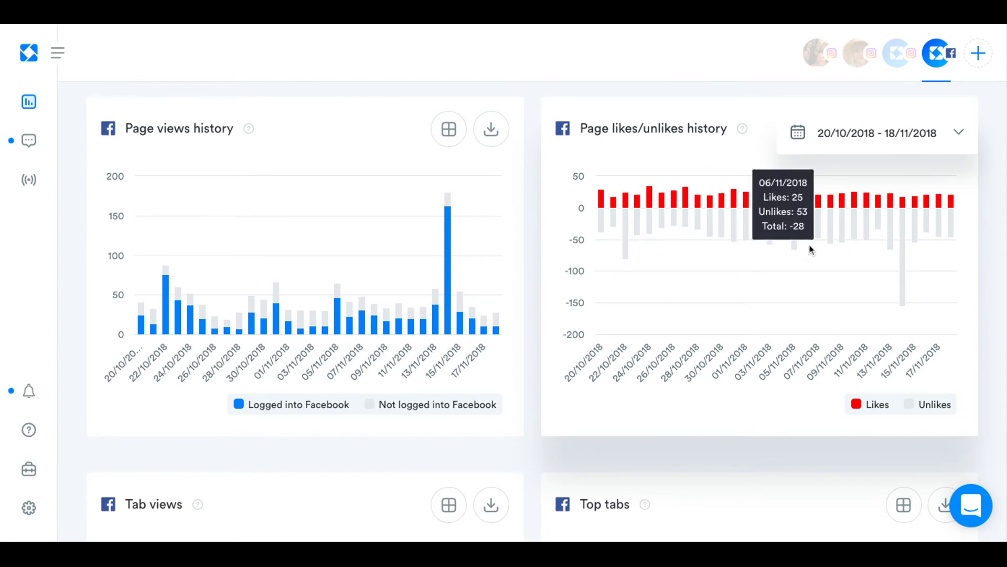
pyautogui.scroll(-3, 772, 374)
# Step: Scroll to the Top tabs donut and read its shares: Home 69.26%, About 7.17%, Videos 0.86%
pyautogui.scroll(-4, 772, 372)
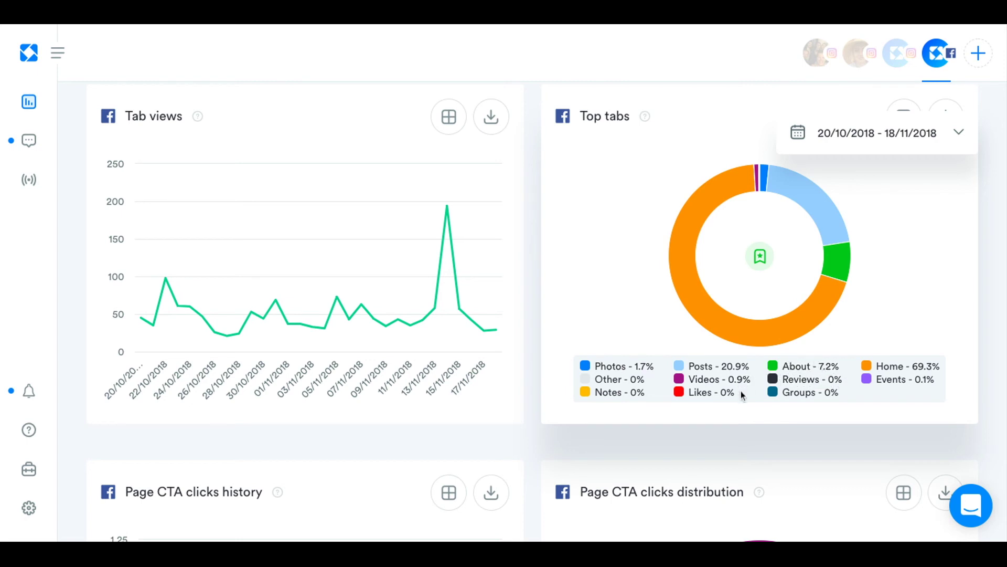
pyautogui.moveTo(837, 274)
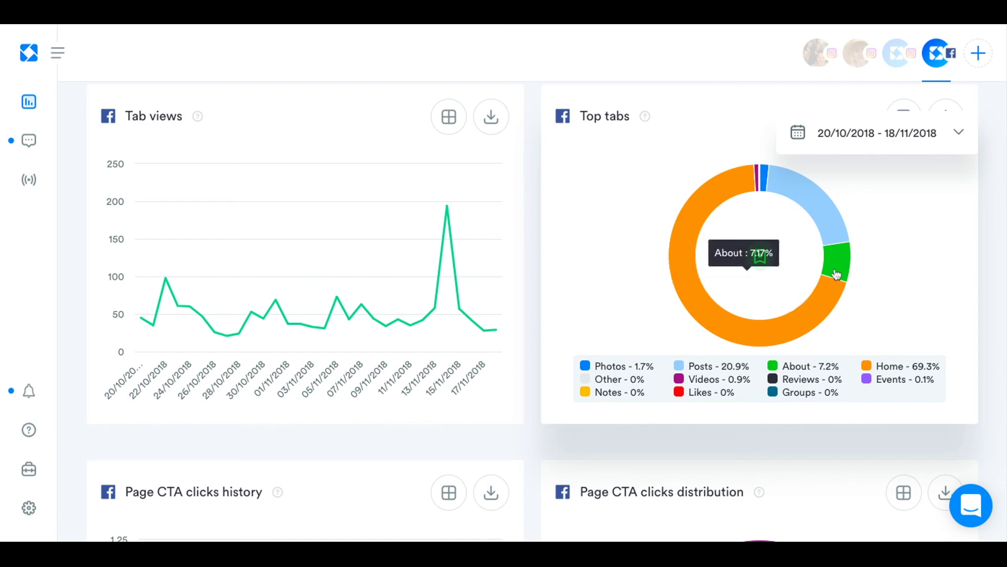
pyautogui.moveTo(762, 169)
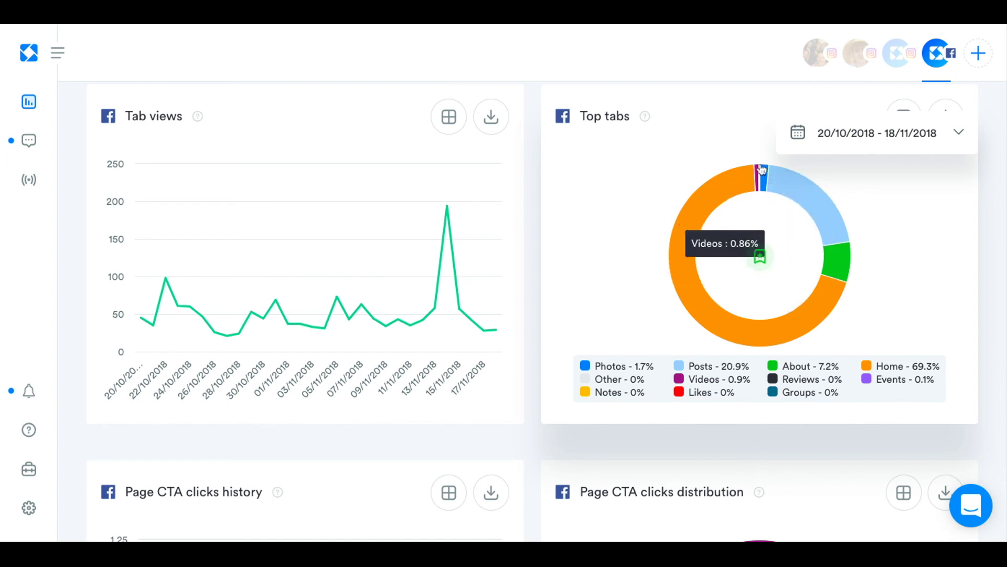
# Step: Scroll to the Page CTA clicks charts and read the values: website clicks 100.0%, one per day
pyautogui.scroll(-1, 697, 303)
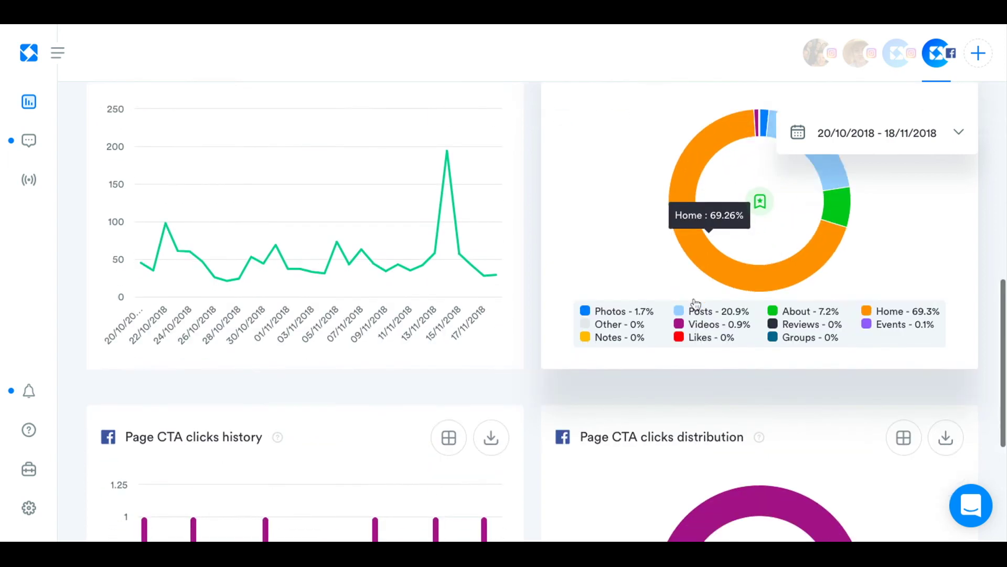
pyautogui.scroll(-5, 695, 303)
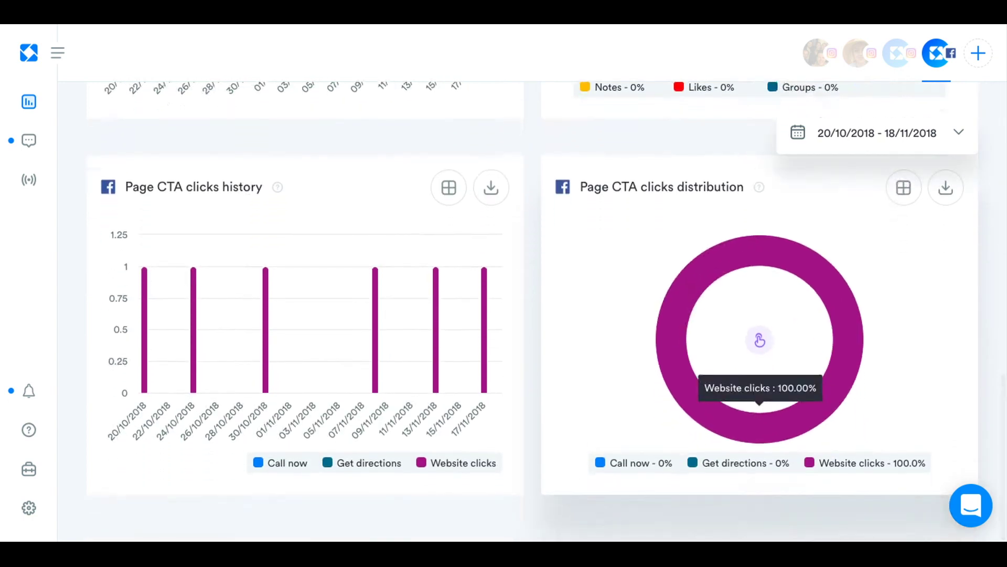
pyautogui.moveTo(439, 348)
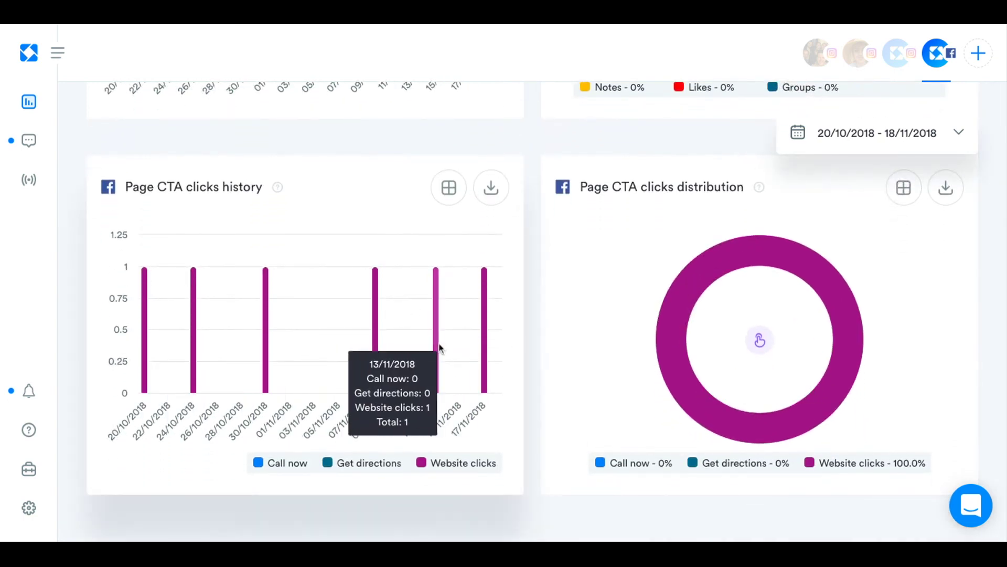